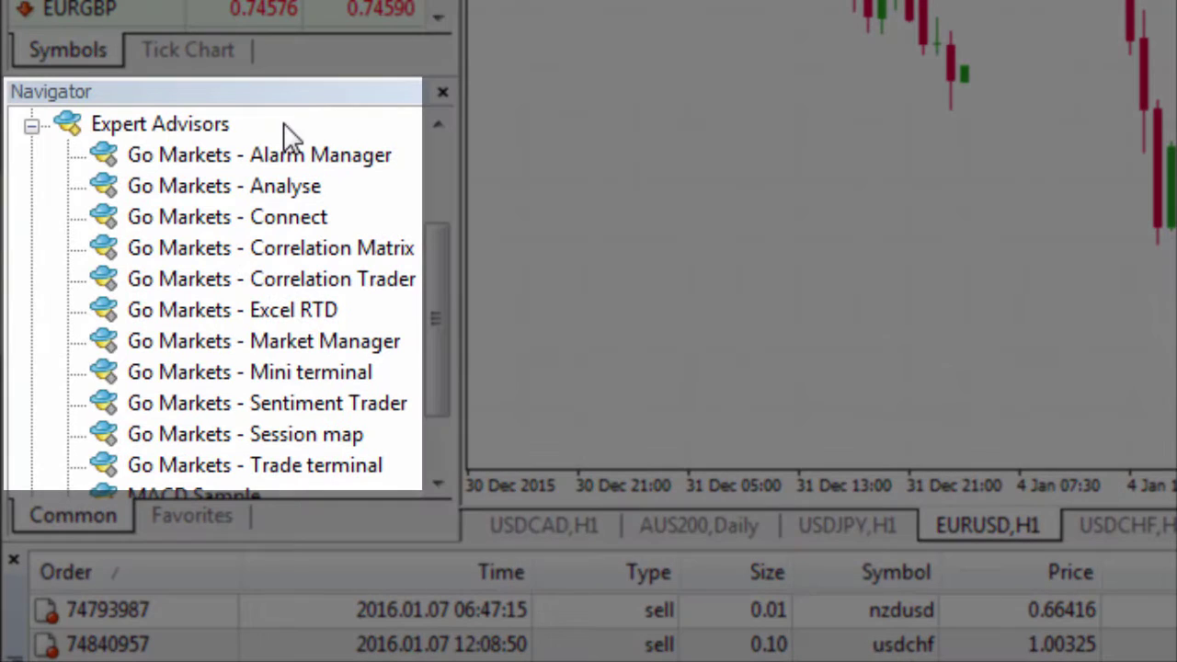
Step: Drag the 'Go Markets - Mini terminal' advisor from Expert Advisors onto the EURUSD H1 chart and confirm
click(181, 119)
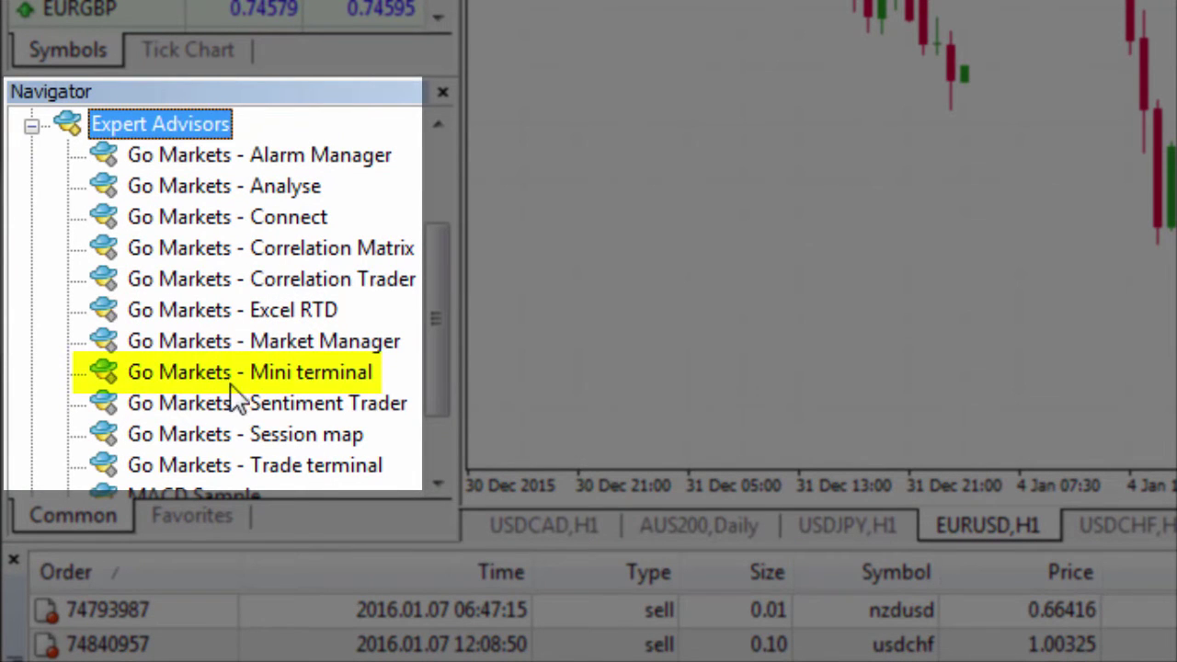
click(322, 379)
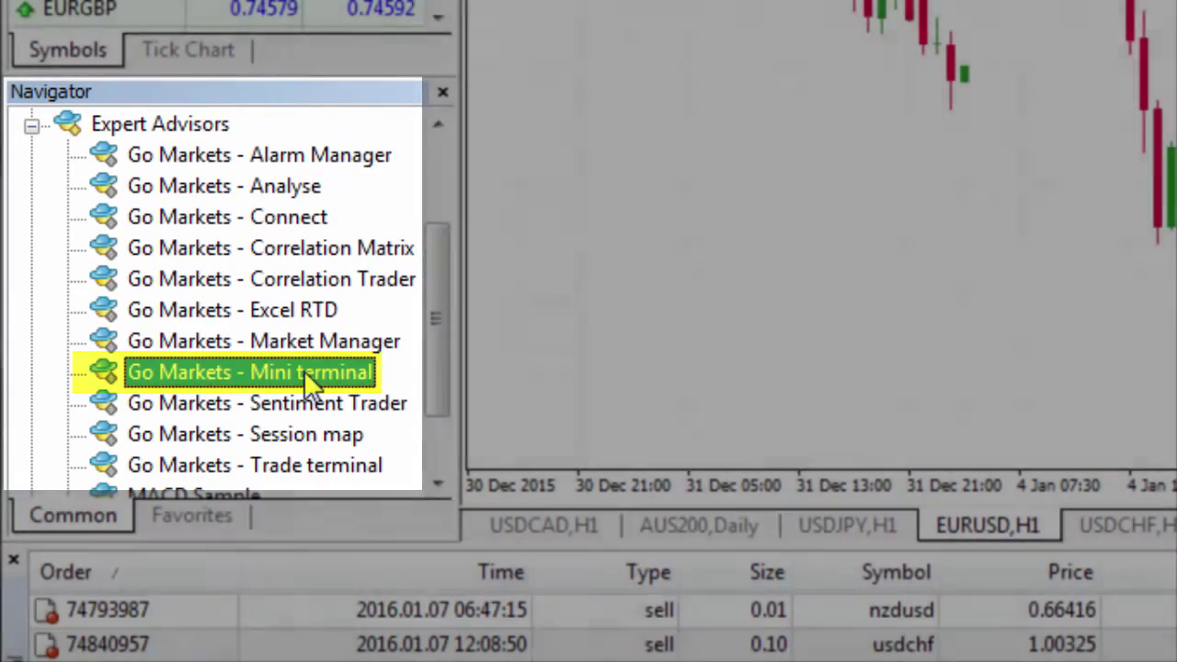
drag(303, 369, 746, 188)
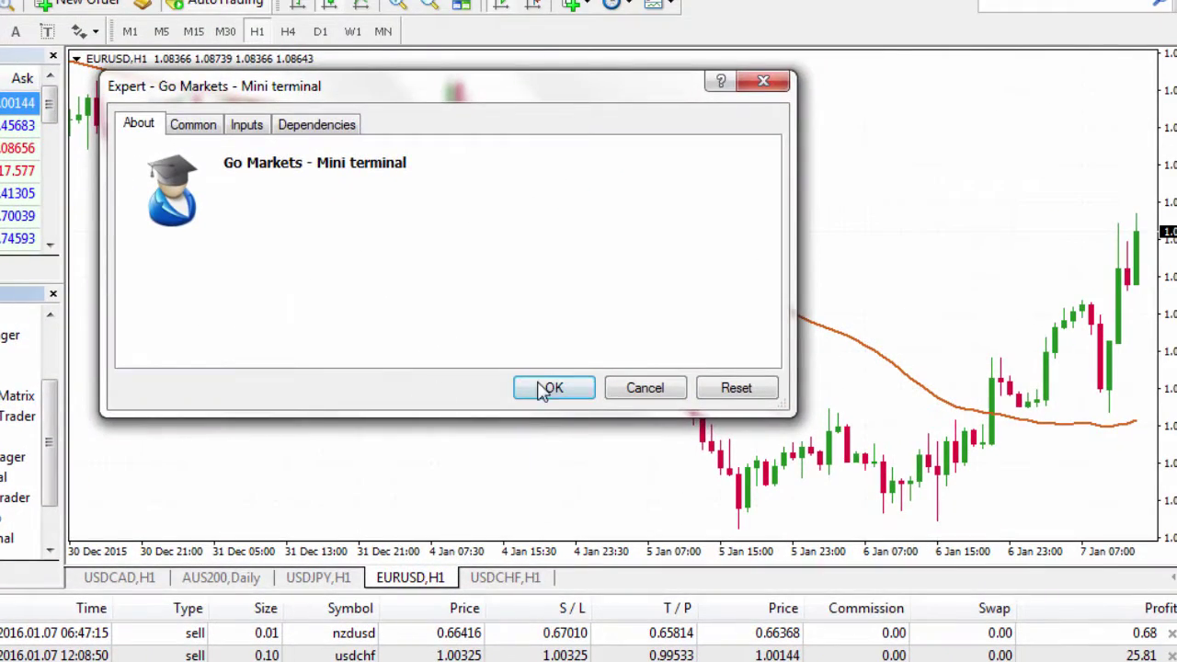
click(551, 388)
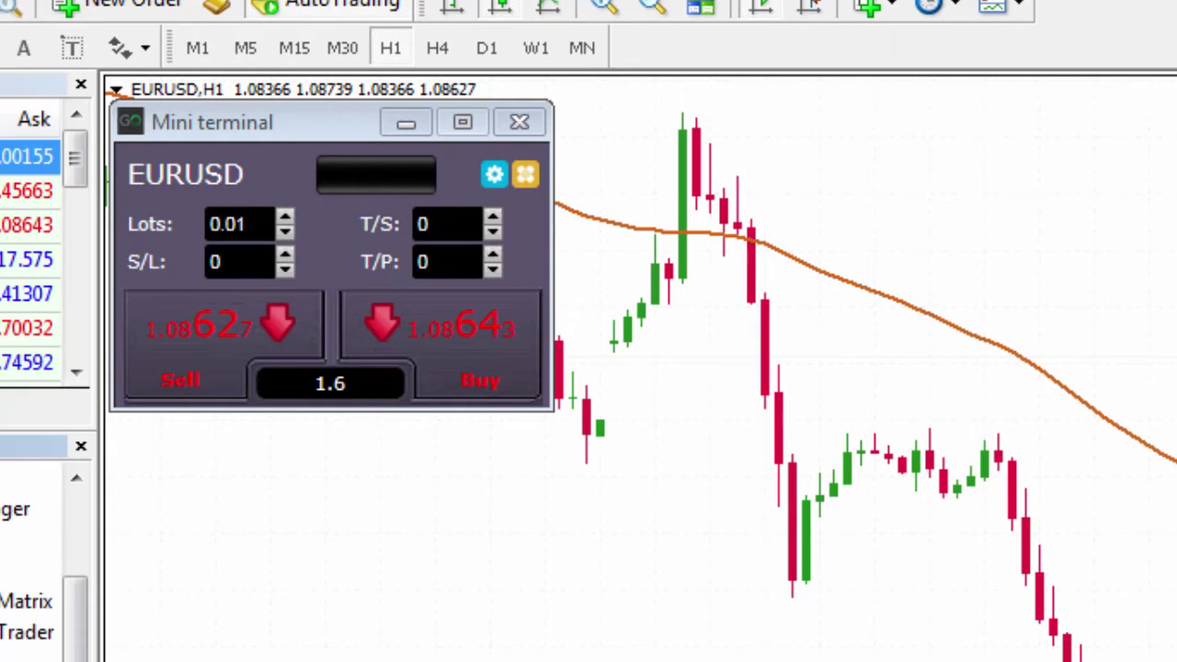
Step: In the Mini terminal, enter S/L 20 and T/P 40, then place and confirm a 0.01-lot buy
click(285, 257)
click(285, 256)
click(285, 256)
click(286, 257)
double_click(216, 263)
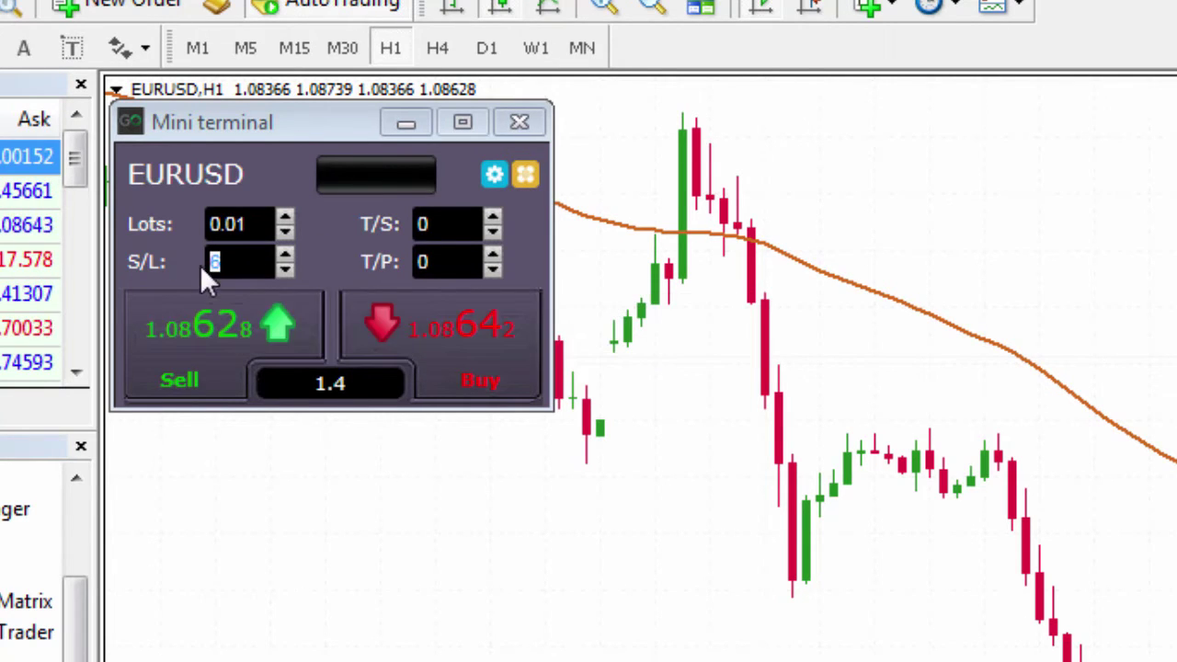
text(20)
key(Tab)
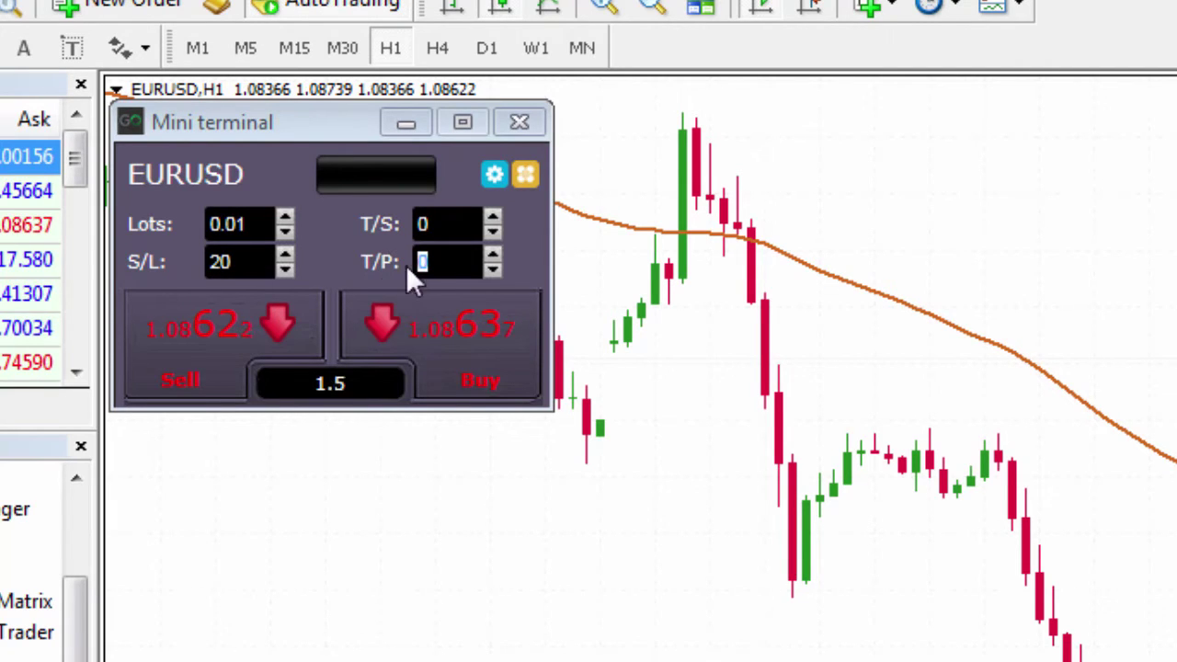
text(40)
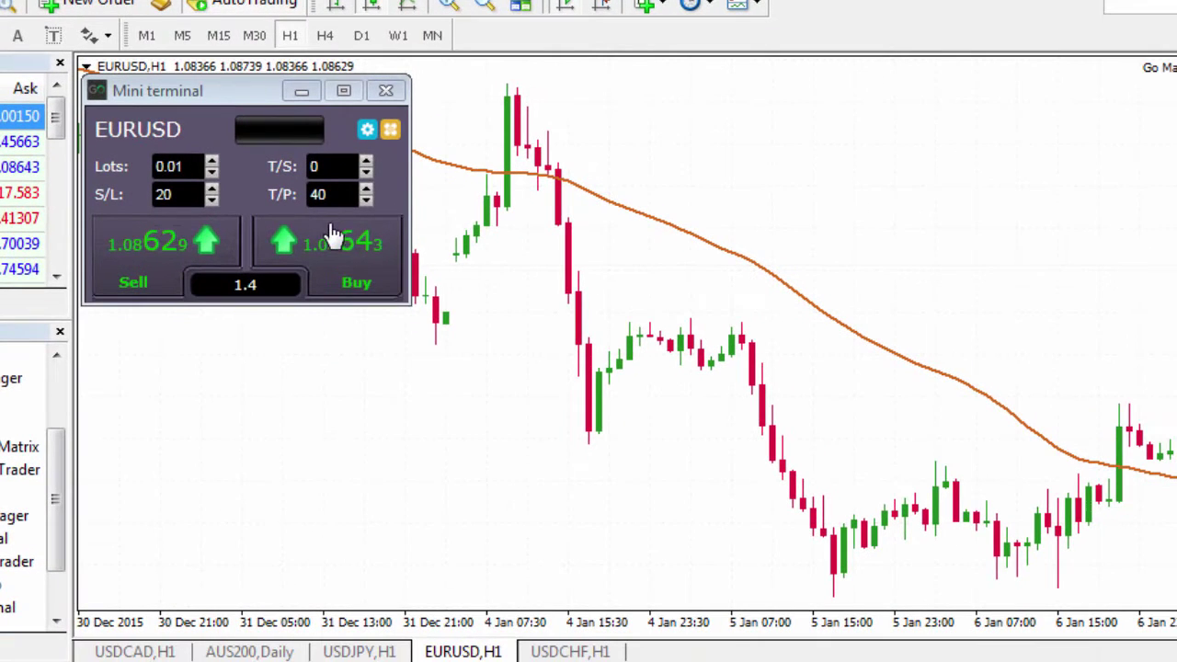
click(342, 247)
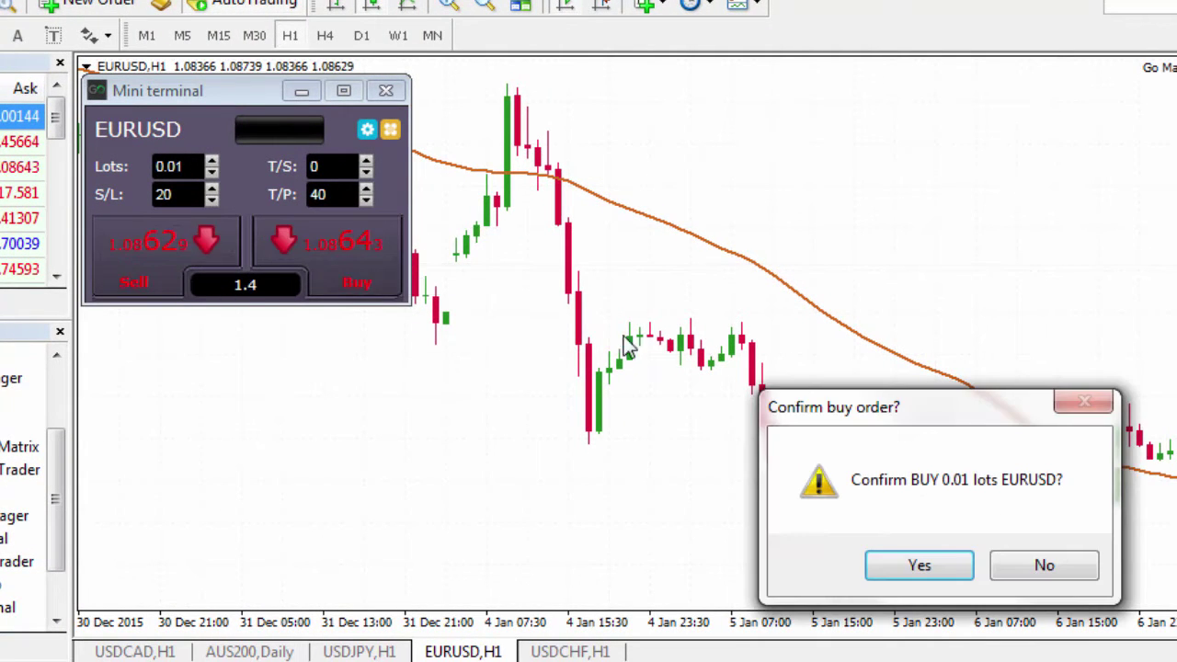
click(938, 563)
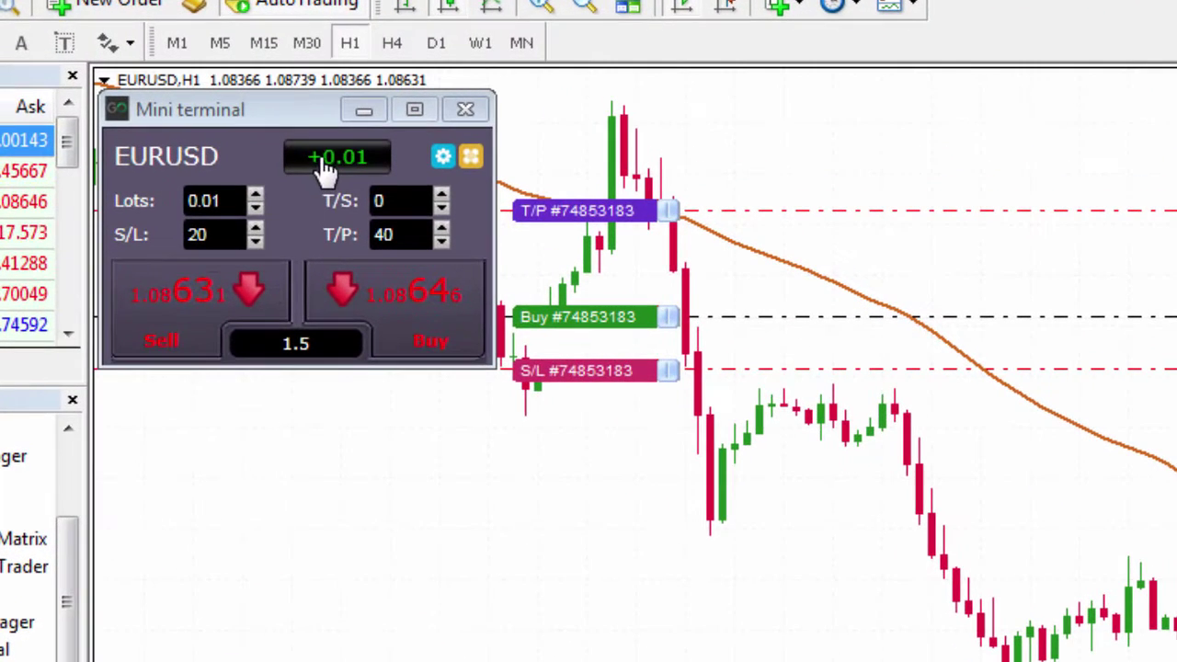
Step: Choose Close all from the Mini terminal's profit display and confirm with Yes
click(330, 167)
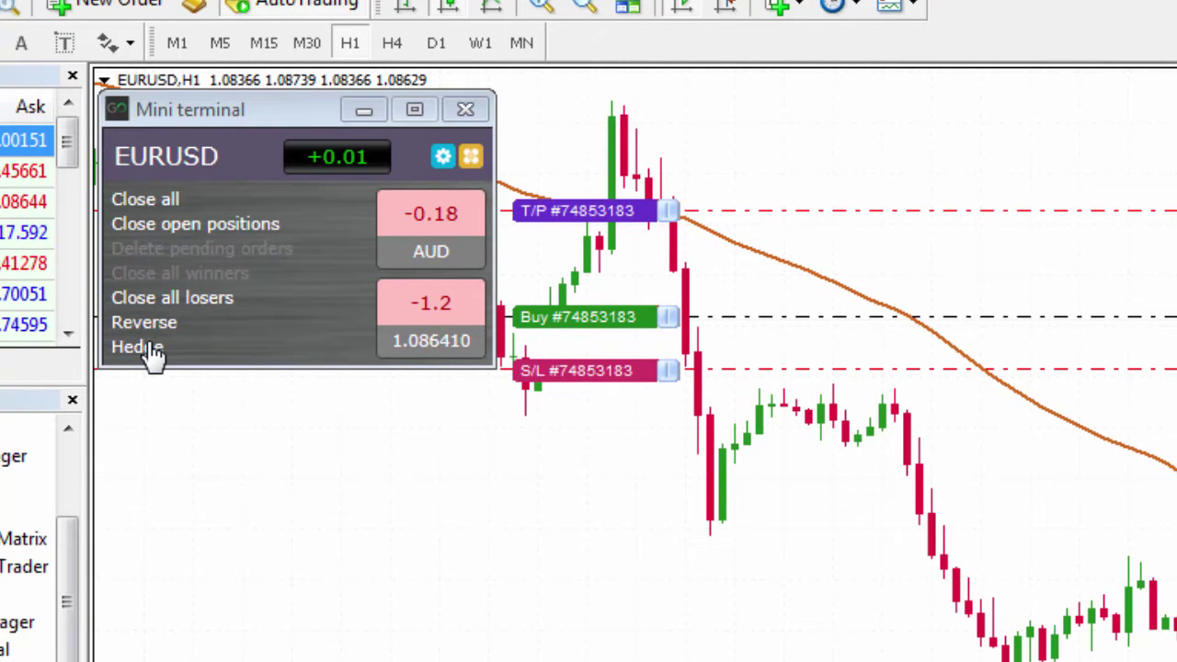
click(163, 199)
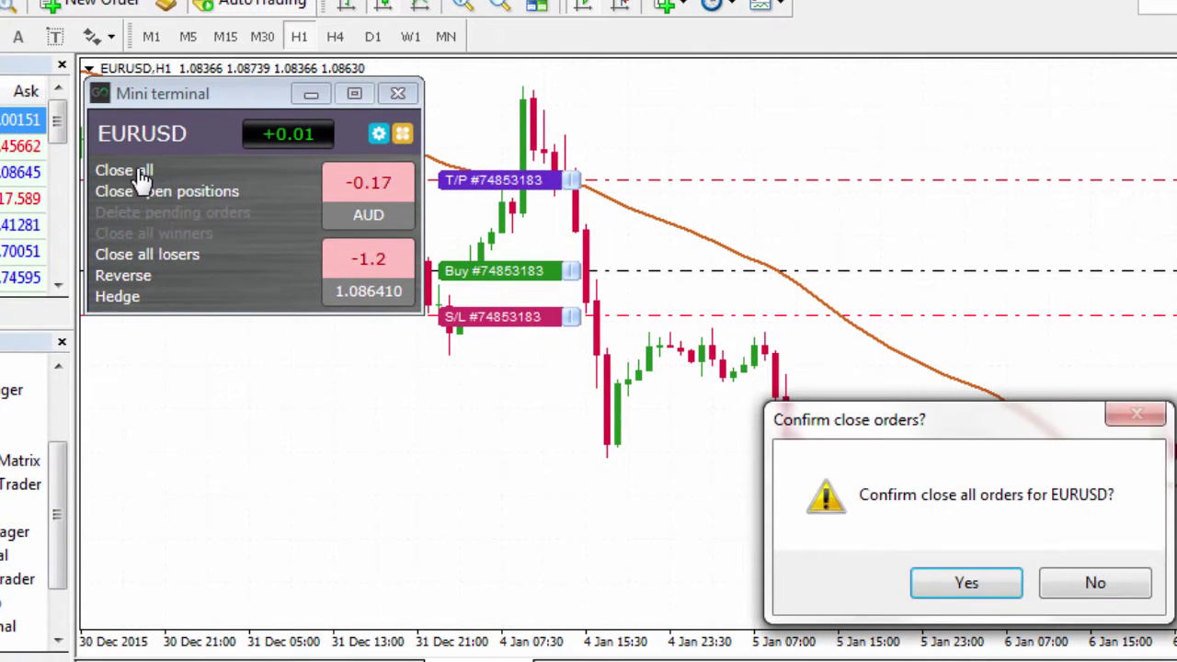
click(967, 583)
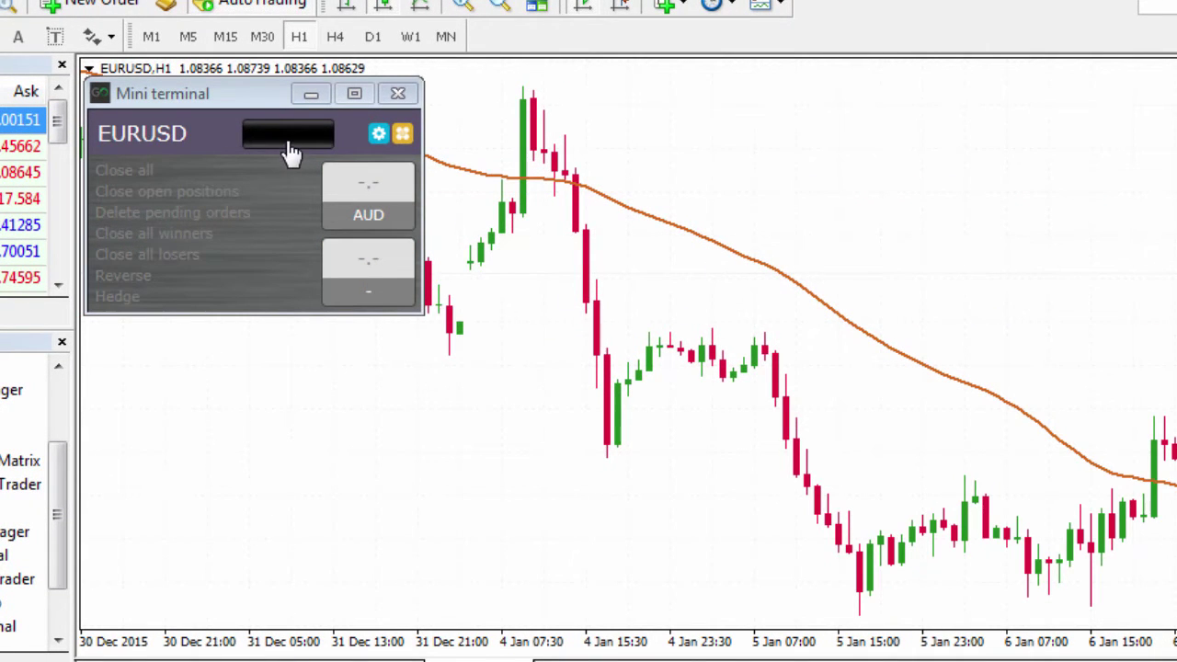
Step: Open the New order form, move it aside, and set the order type to Buy limit
click(402, 135)
drag(852, 193, 596, 102)
click(616, 184)
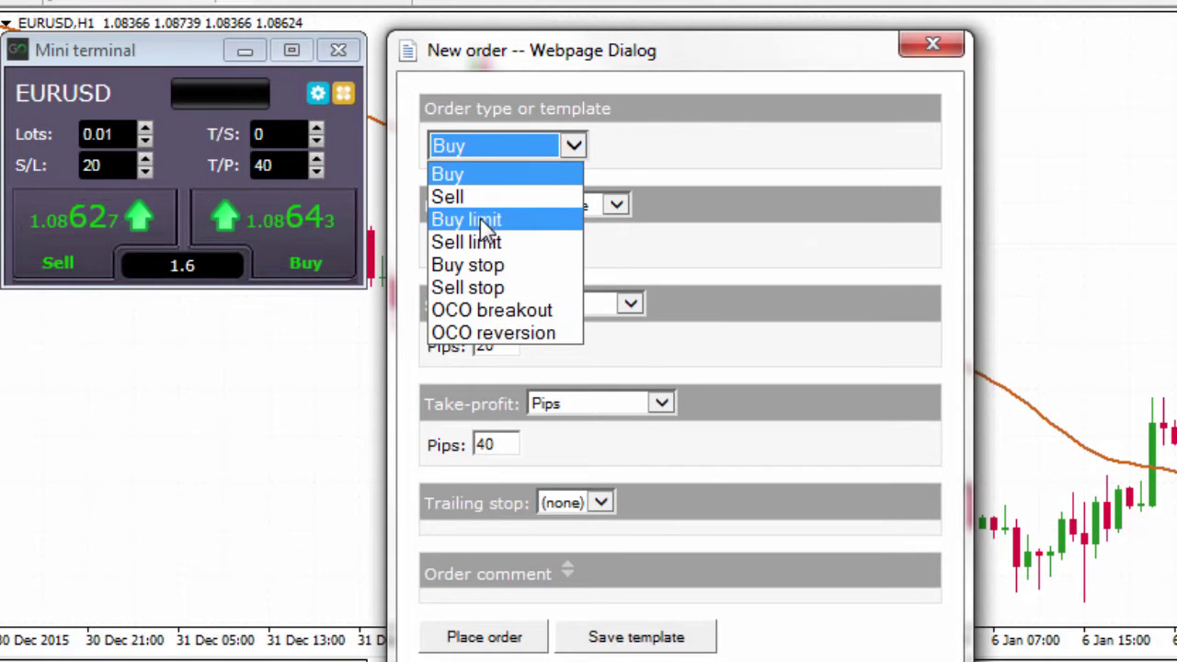
click(469, 220)
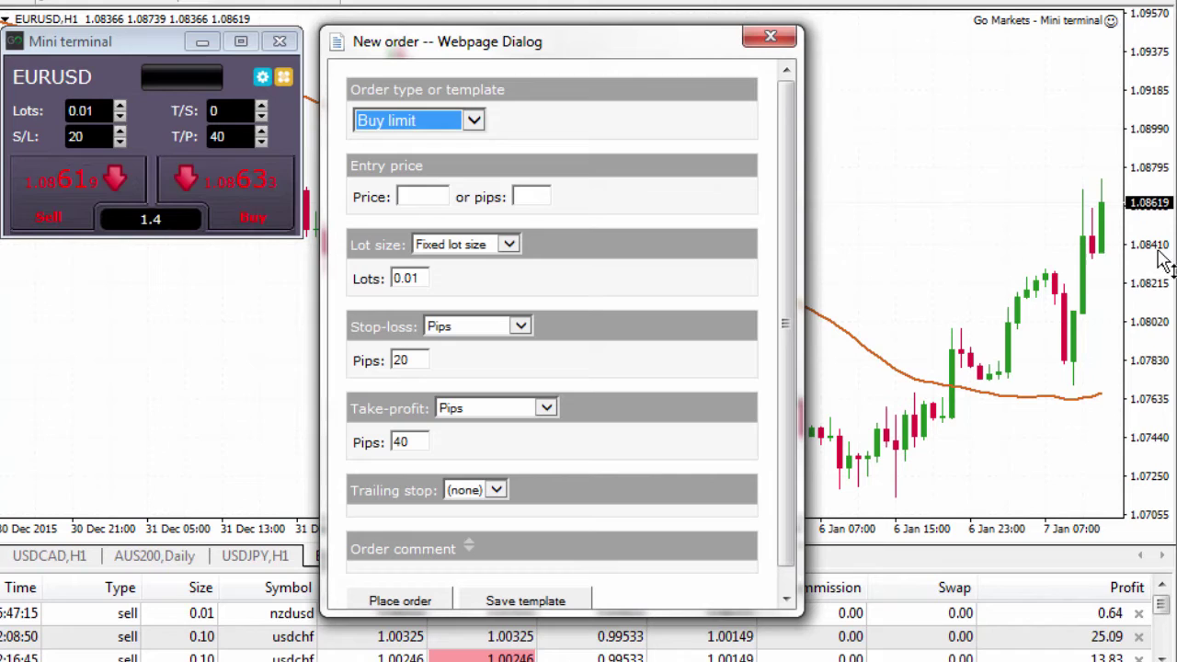
Step: Enter price 1.0841, keep 0.01 lots, SL 20 and TP 40 pips, and place the order
click(425, 197)
text(1.0841)
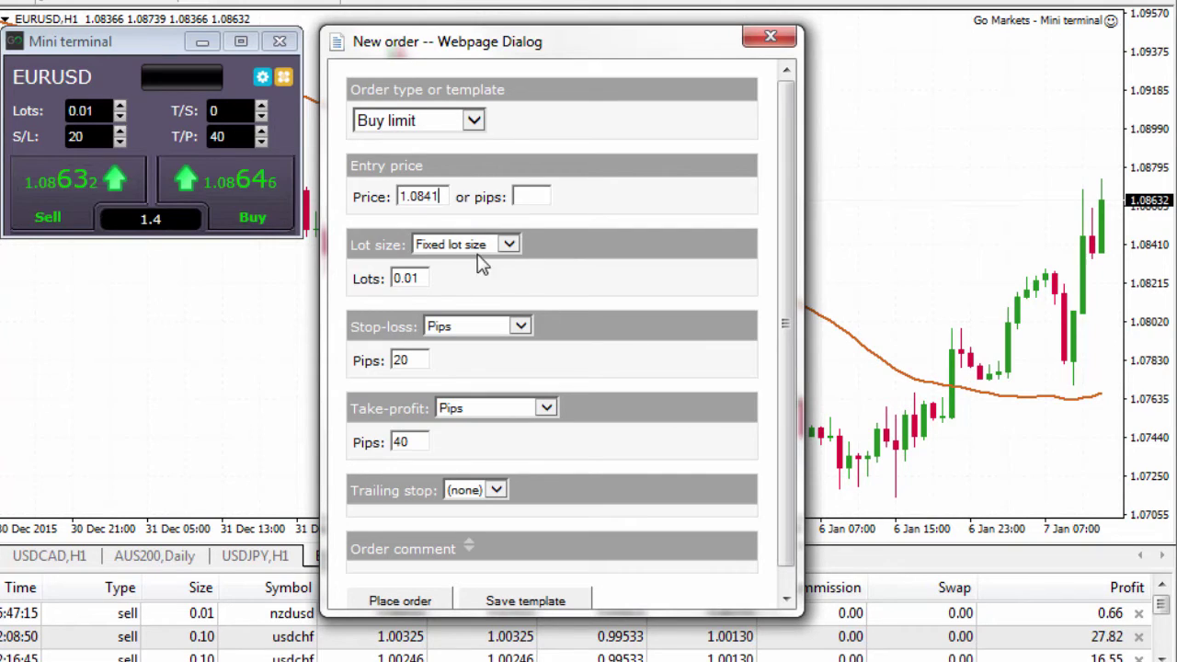
drag(422, 280, 411, 285)
click(415, 287)
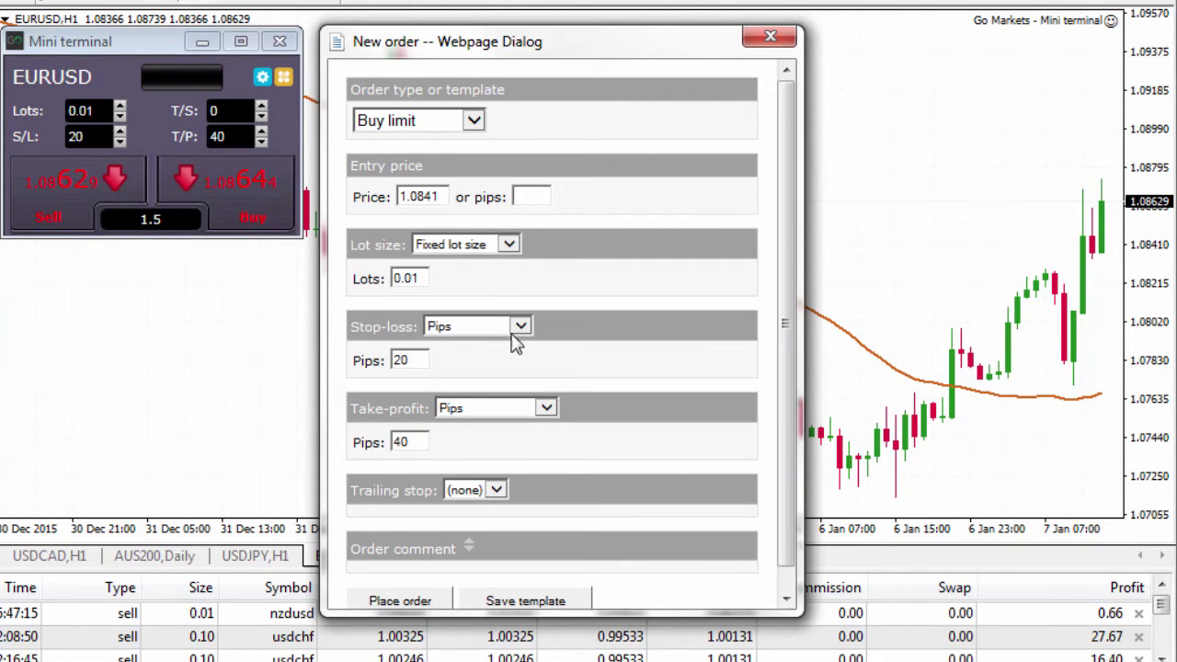
double_click(400, 360)
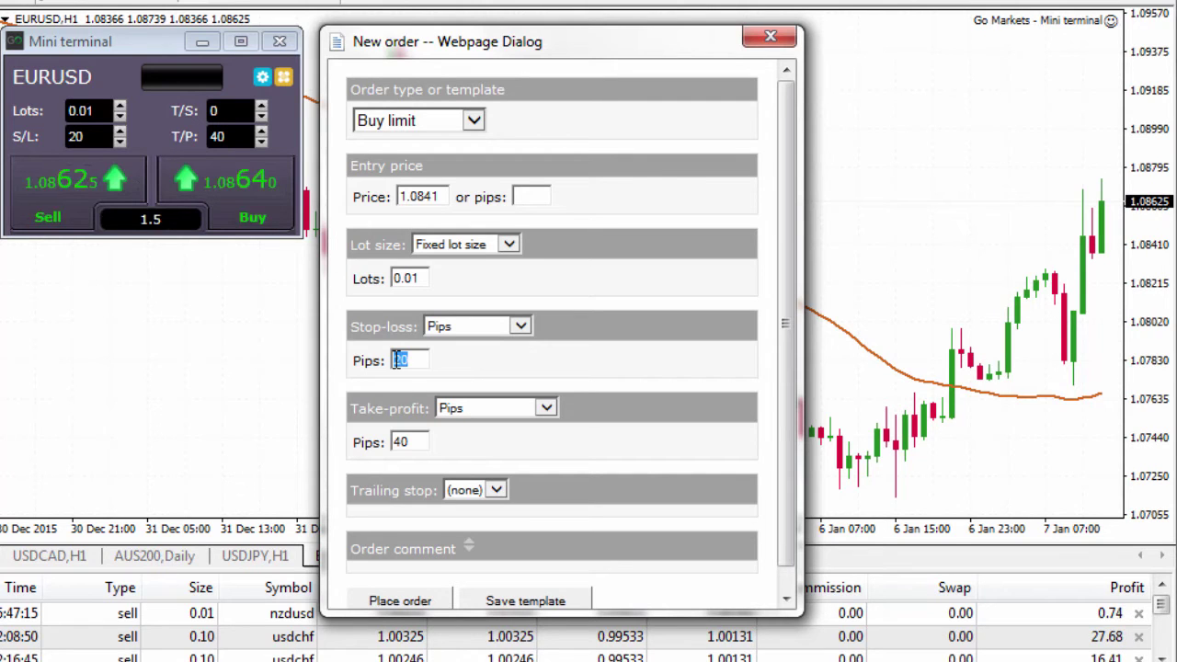
double_click(400, 442)
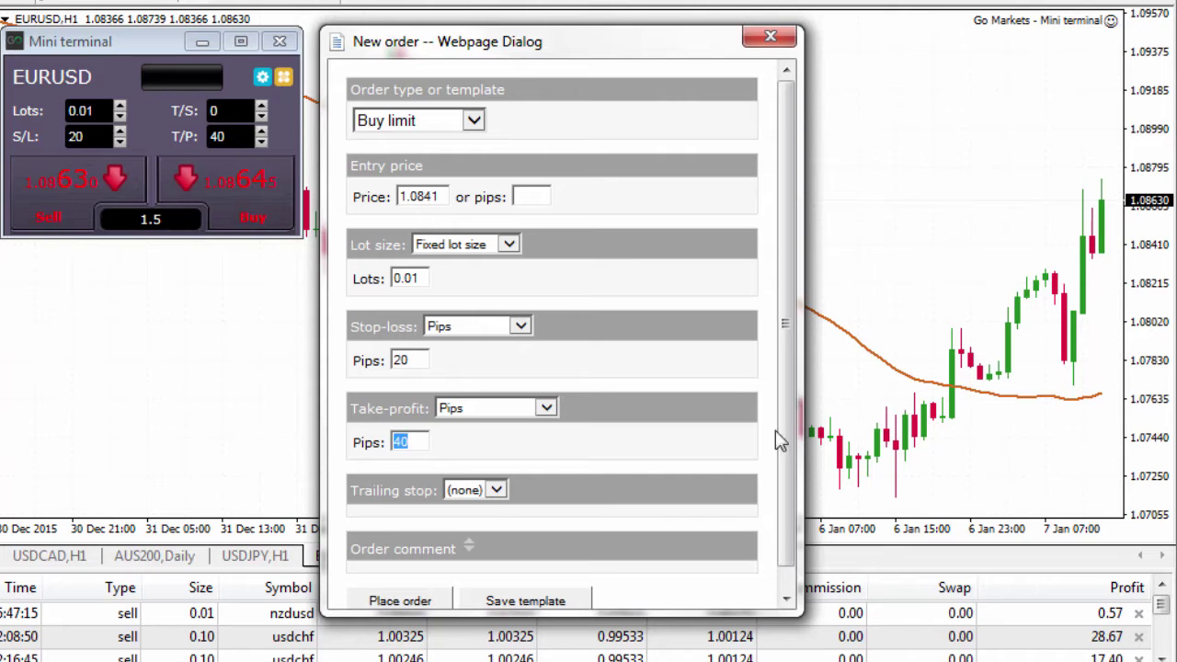
scroll(796, 407, down, 1)
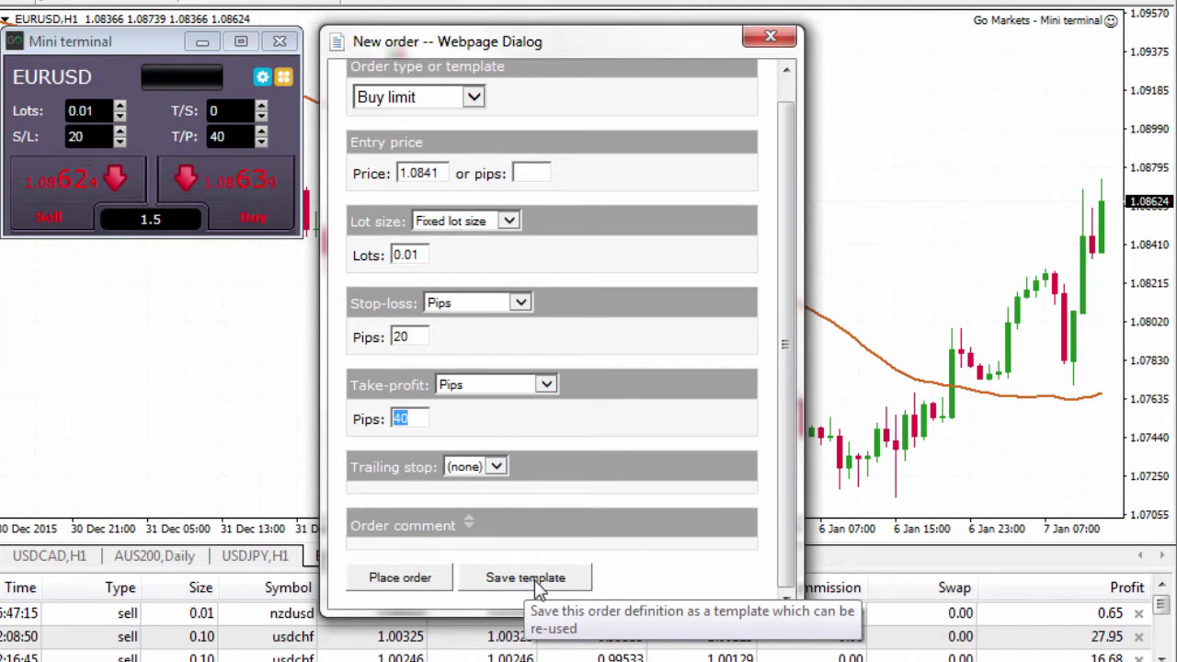
click(409, 581)
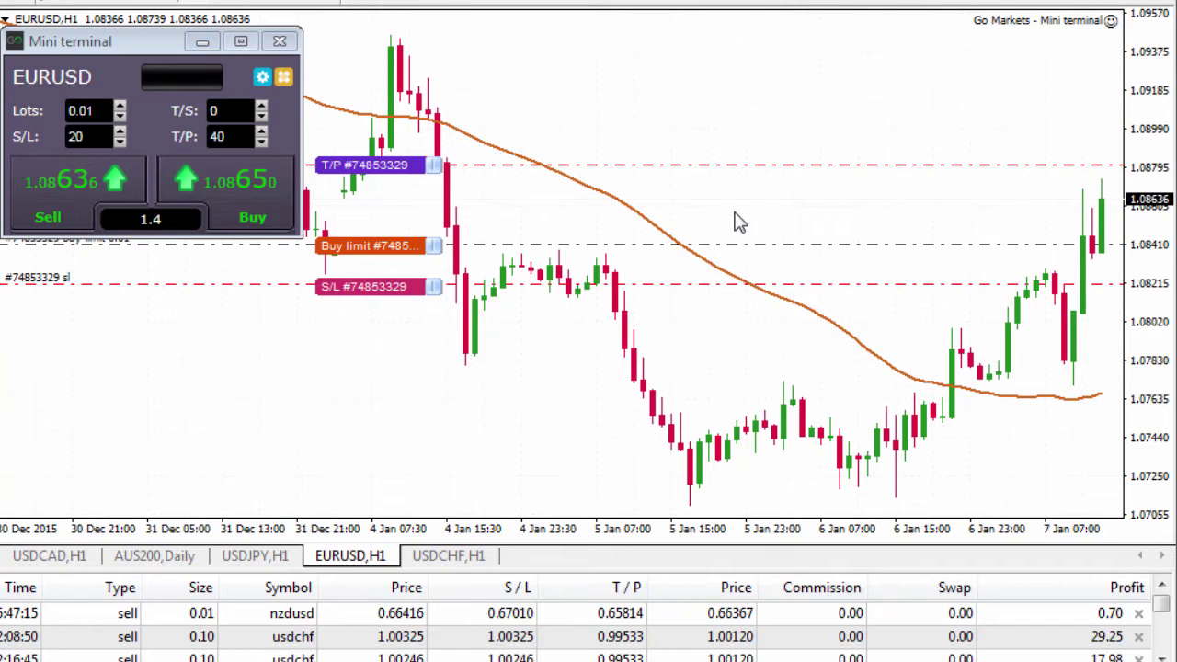
Step: Delete the pending buy limit via its line's context menu and reopen the New order form
right_click(608, 250)
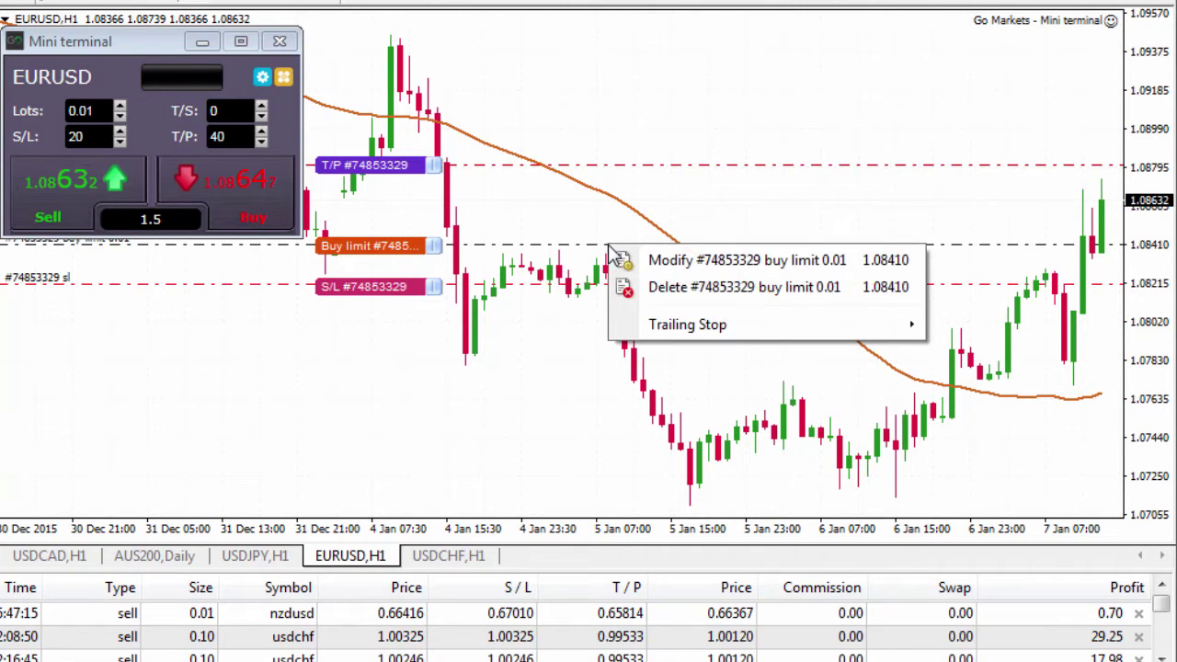
click(678, 288)
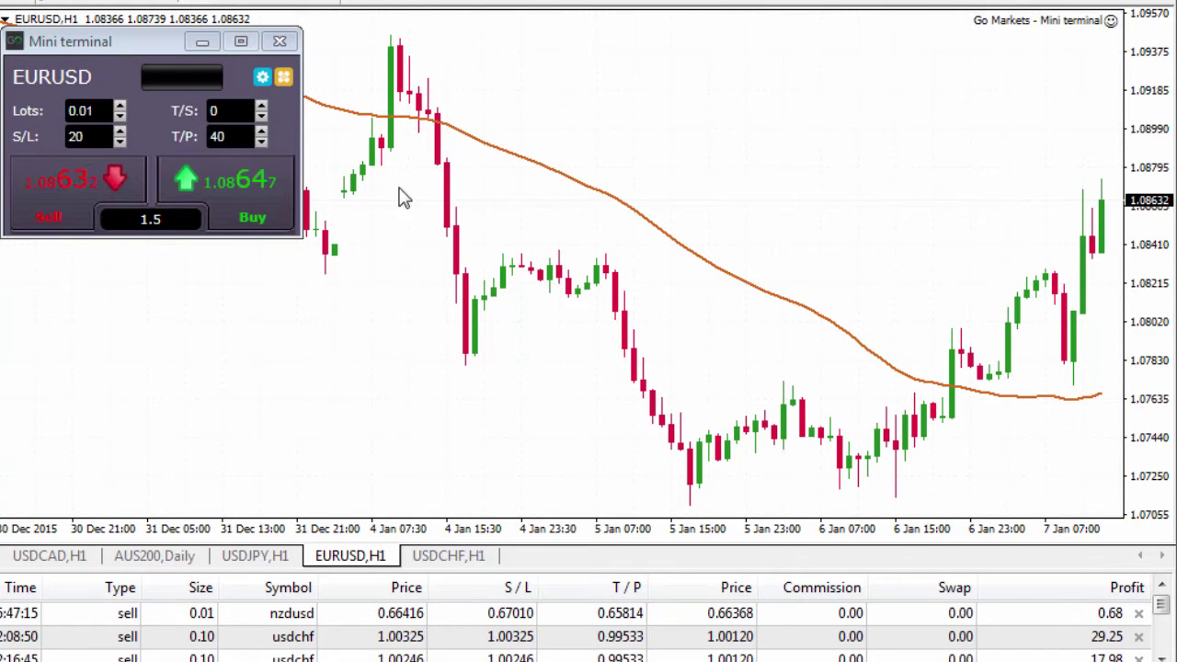
click(284, 80)
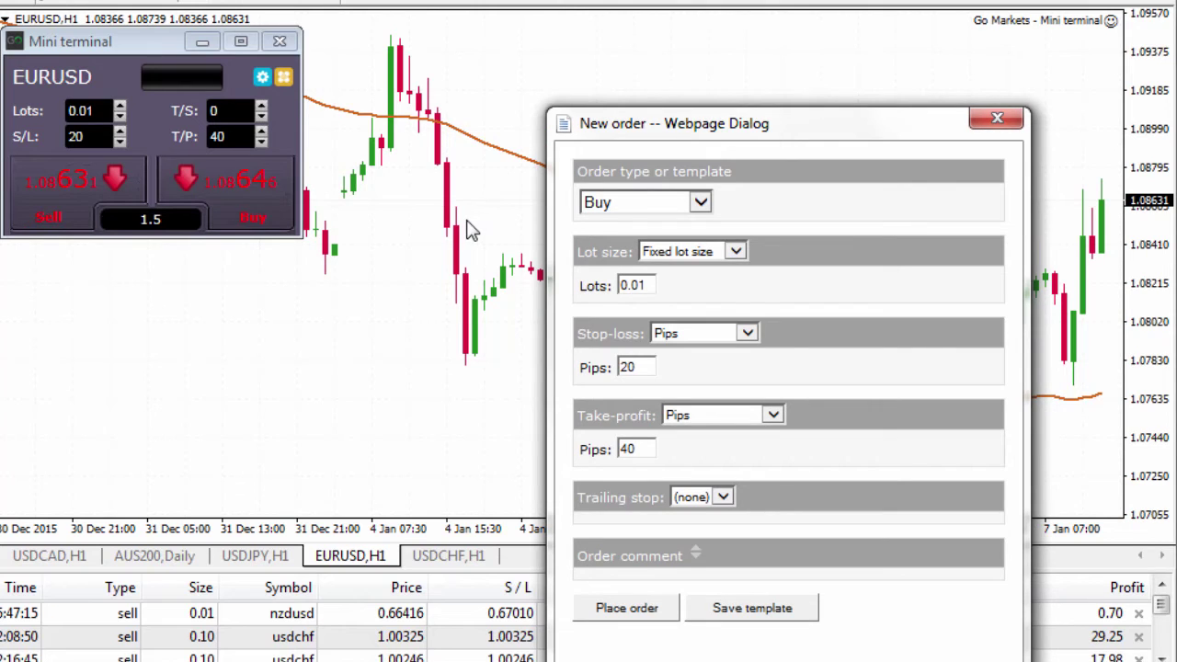
Step: Set the order type to OCO breakout and move the New order form up and left
click(700, 203)
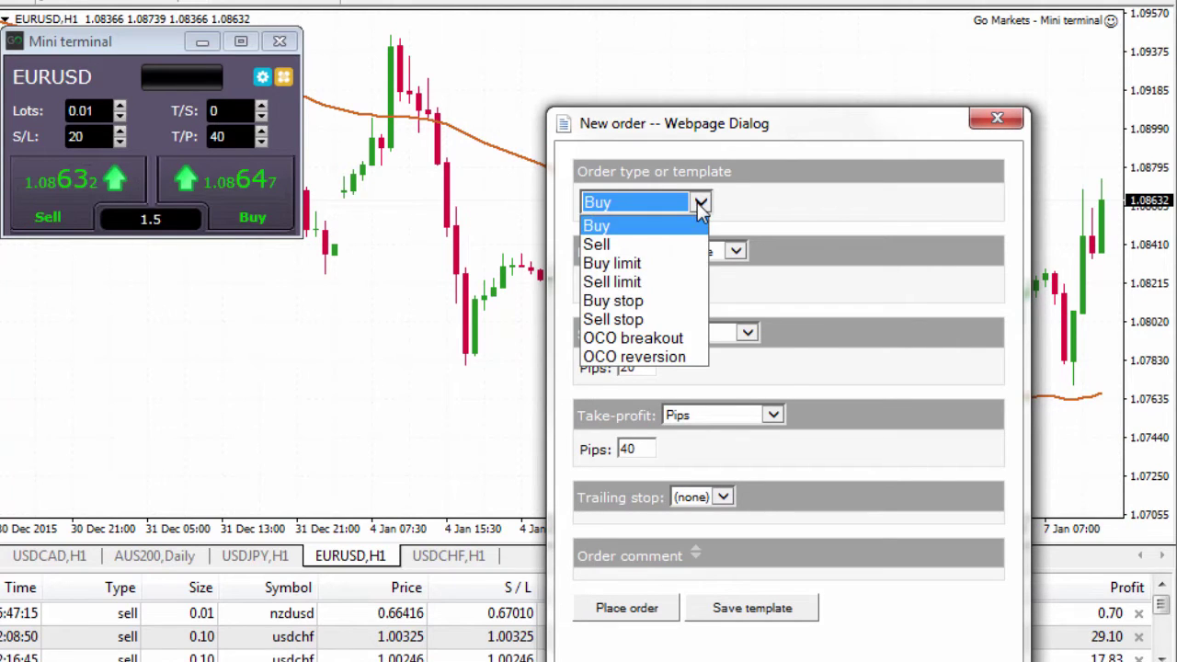
click(667, 339)
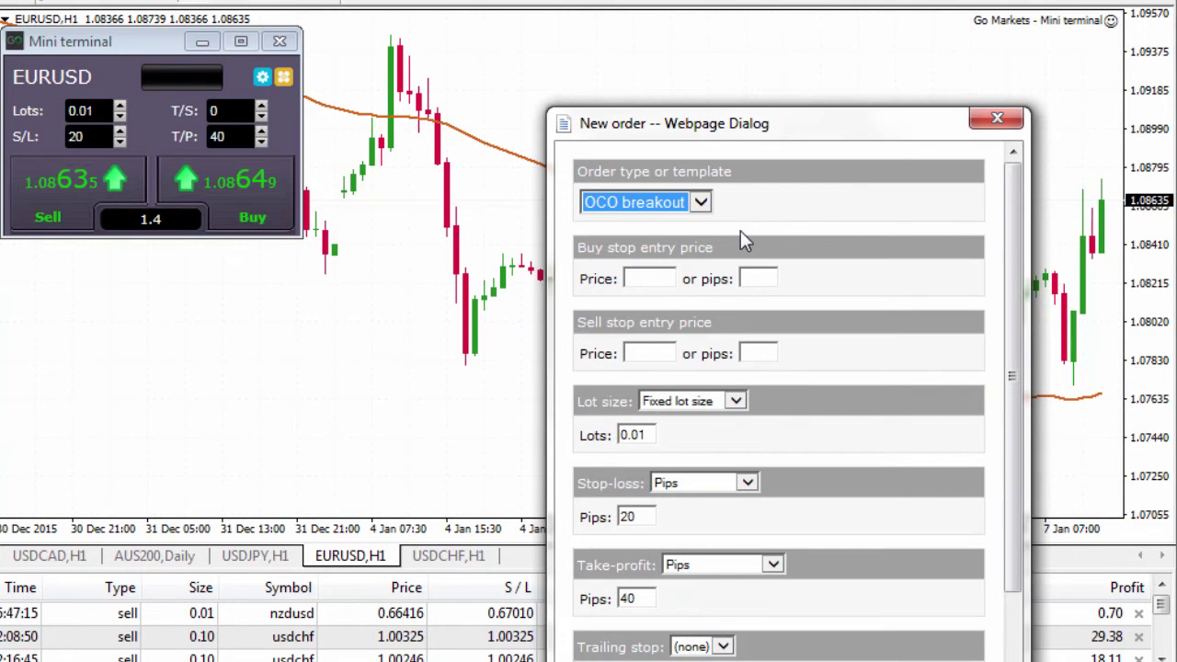
drag(797, 134, 570, 29)
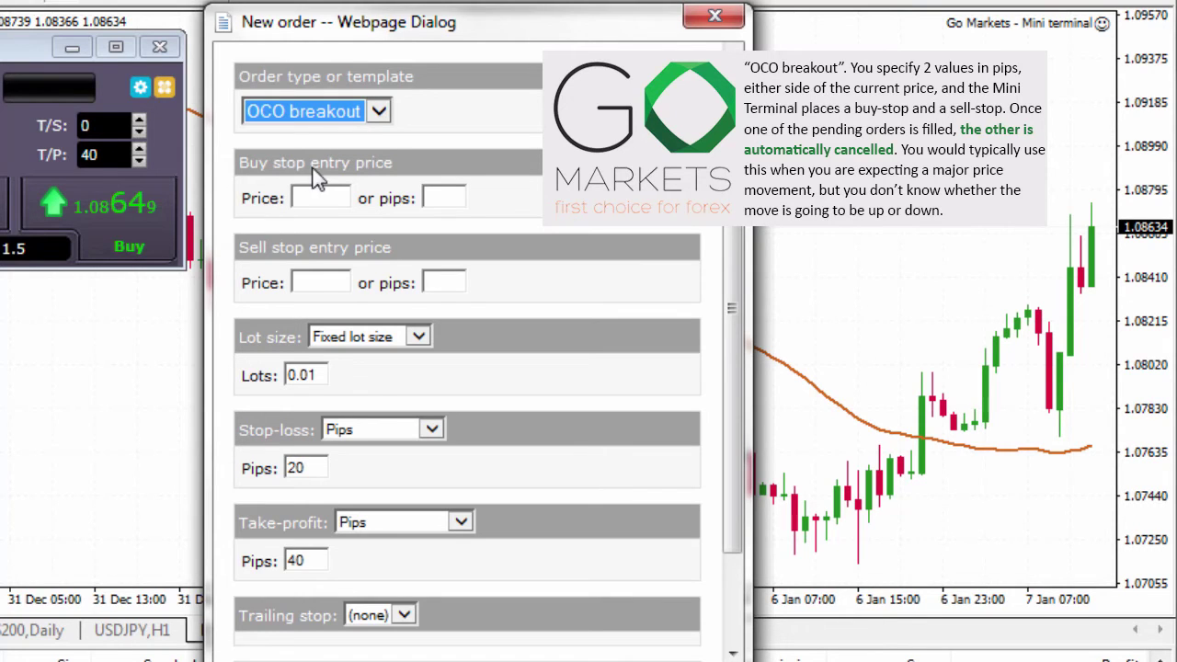
Step: Enter a buy stop 30 pips and sell stop 20 pips away, then place the OCO order
click(463, 201)
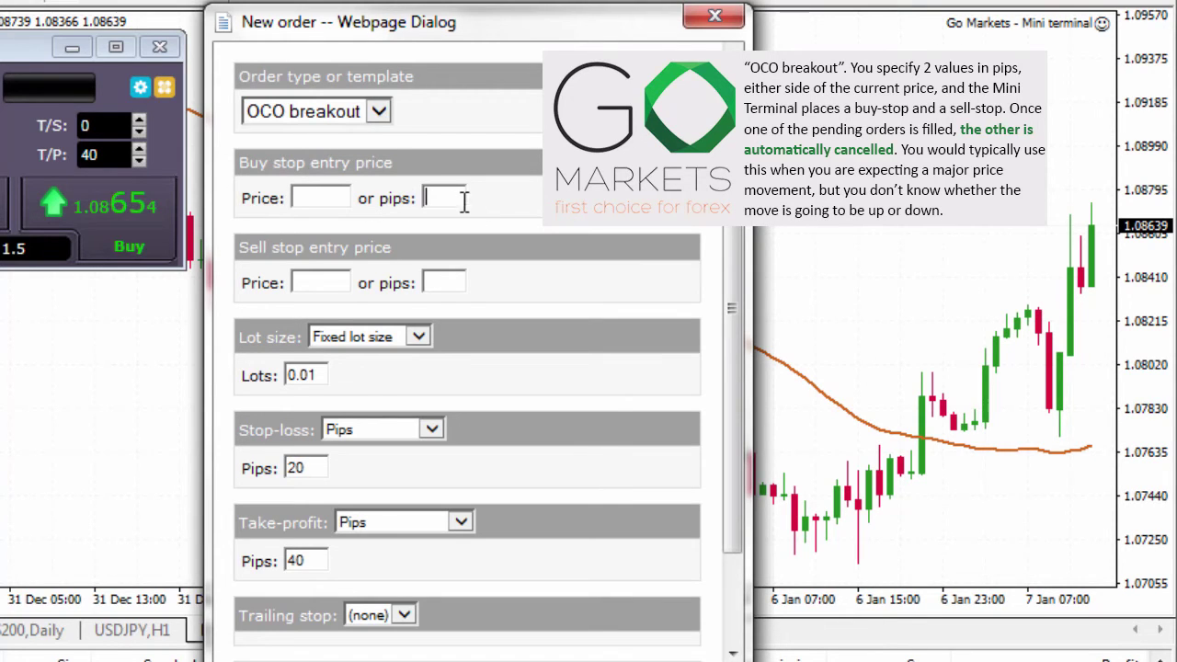
text(30)
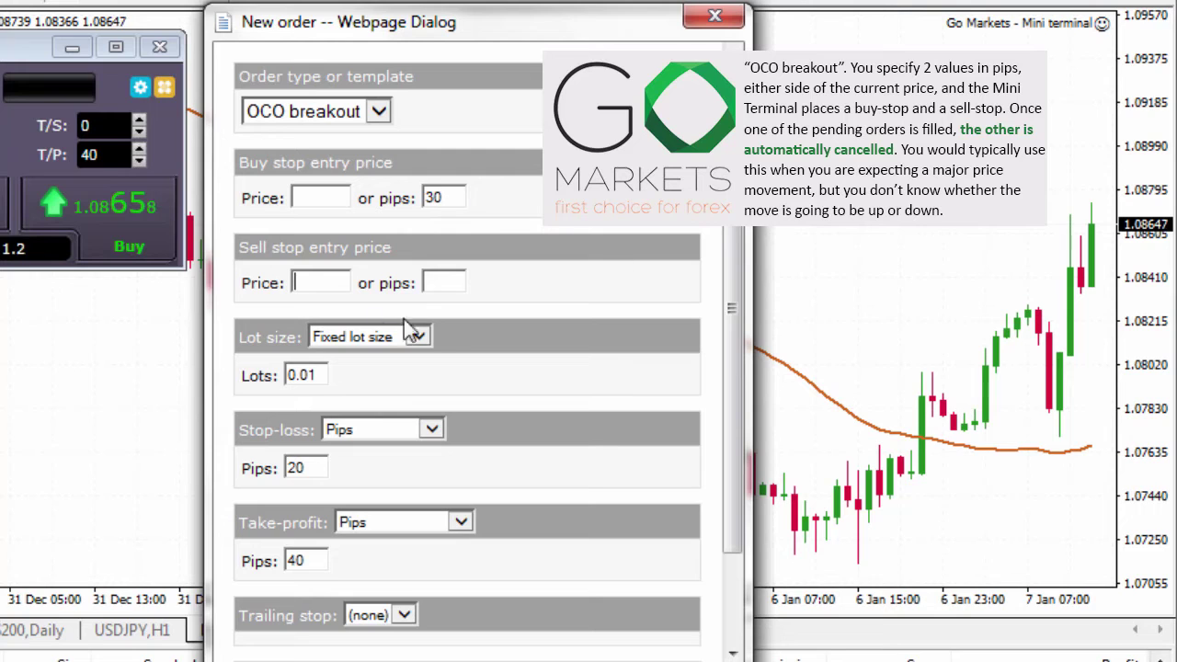
click(467, 283)
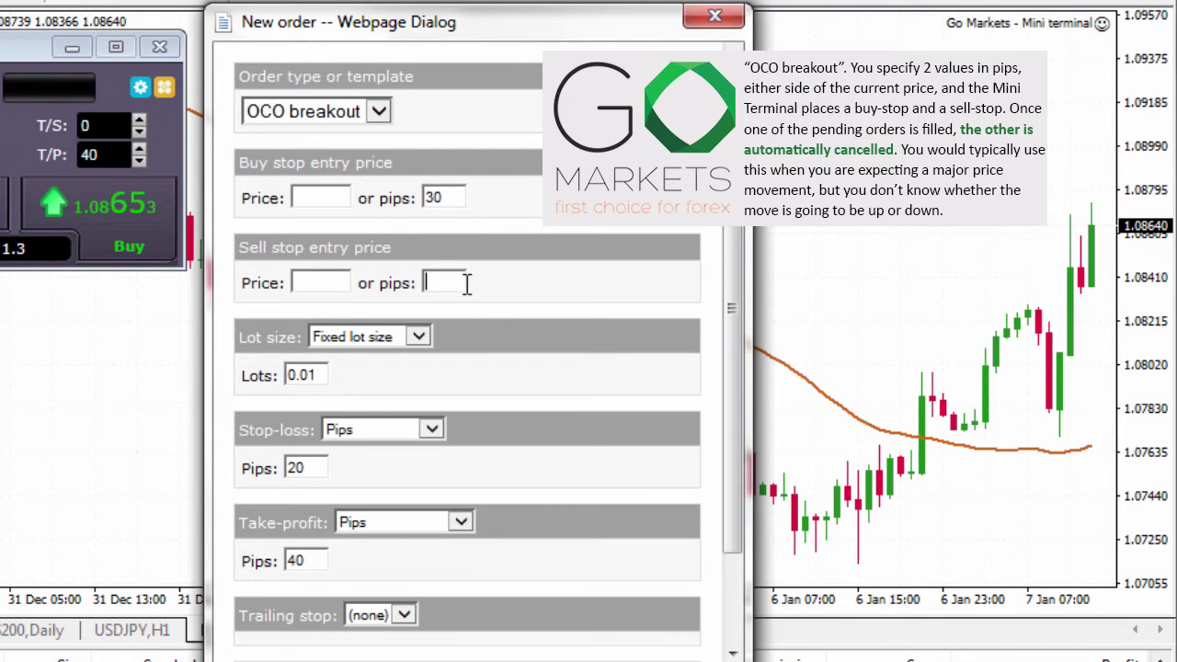
text(20)
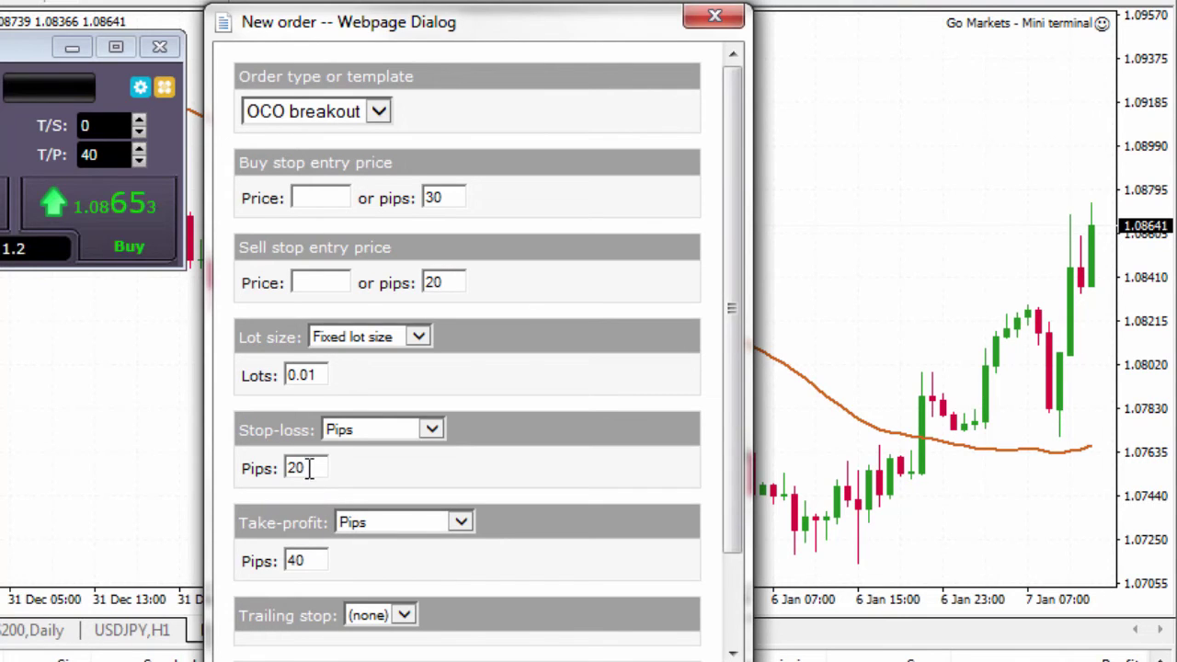
scroll(742, 464, down, 3)
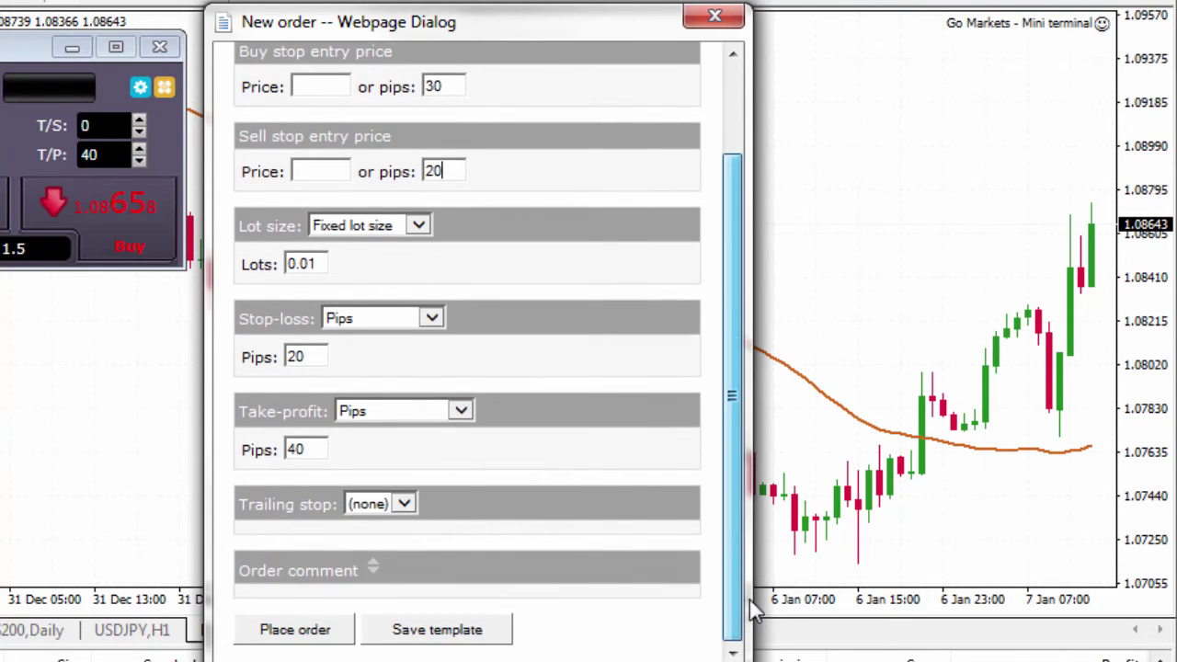
click(294, 630)
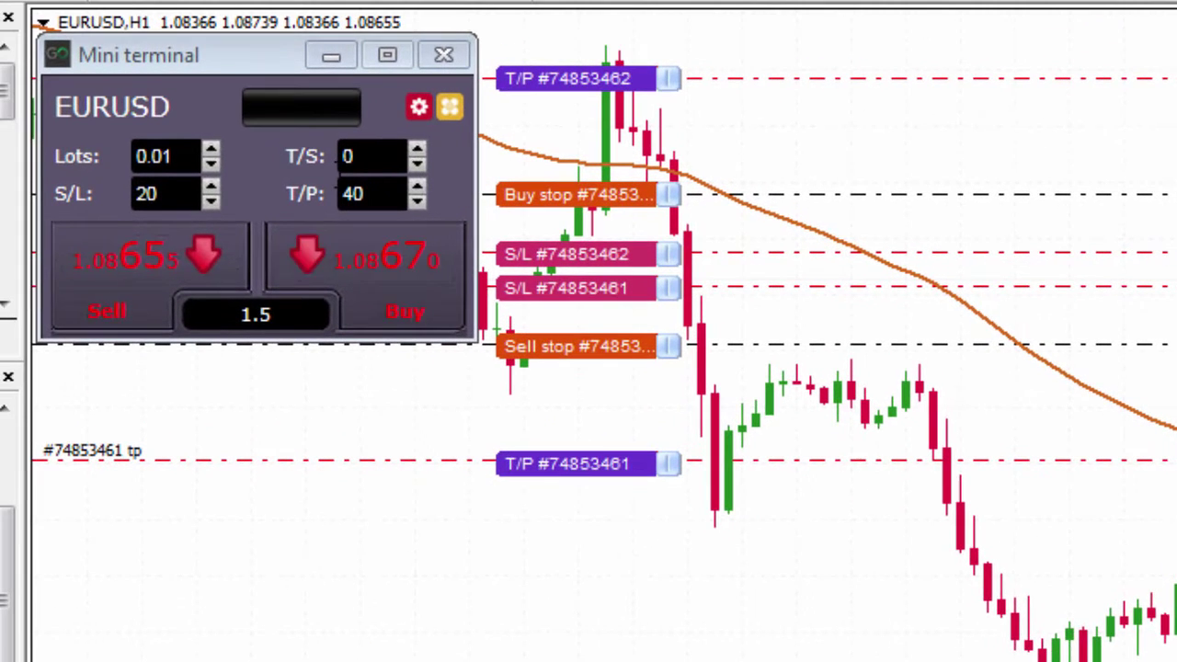
Step: Undock the EURUSD chart from the gear menu, enlarge the floating window, and minimize MetaTrader
click(418, 108)
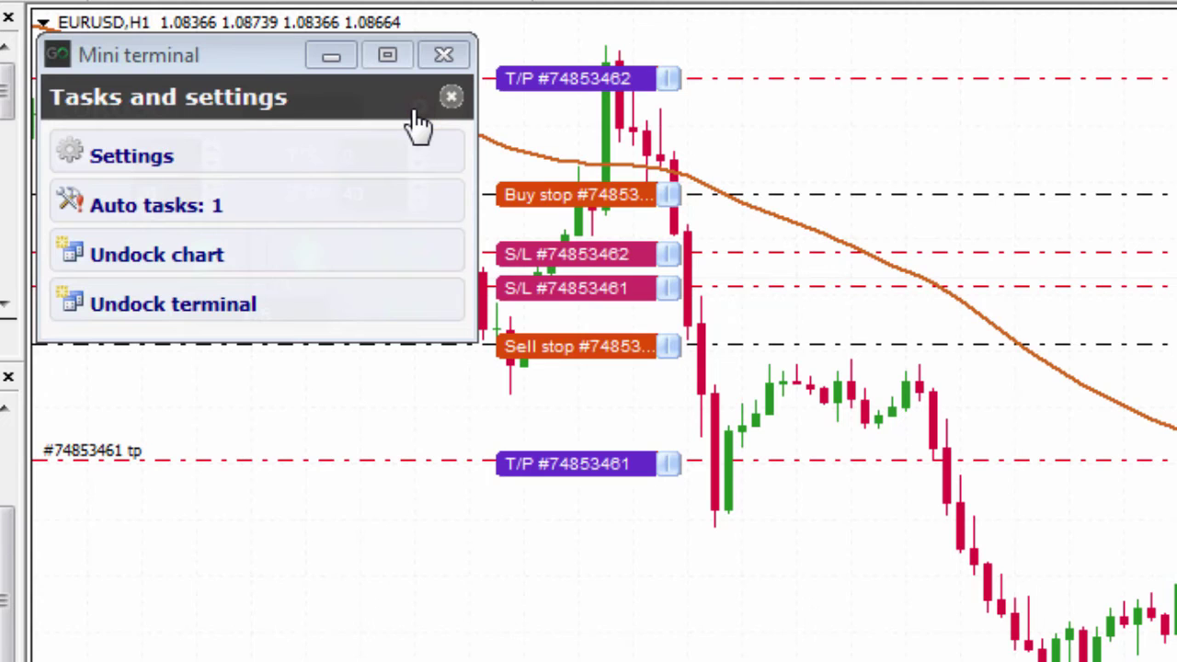
click(149, 260)
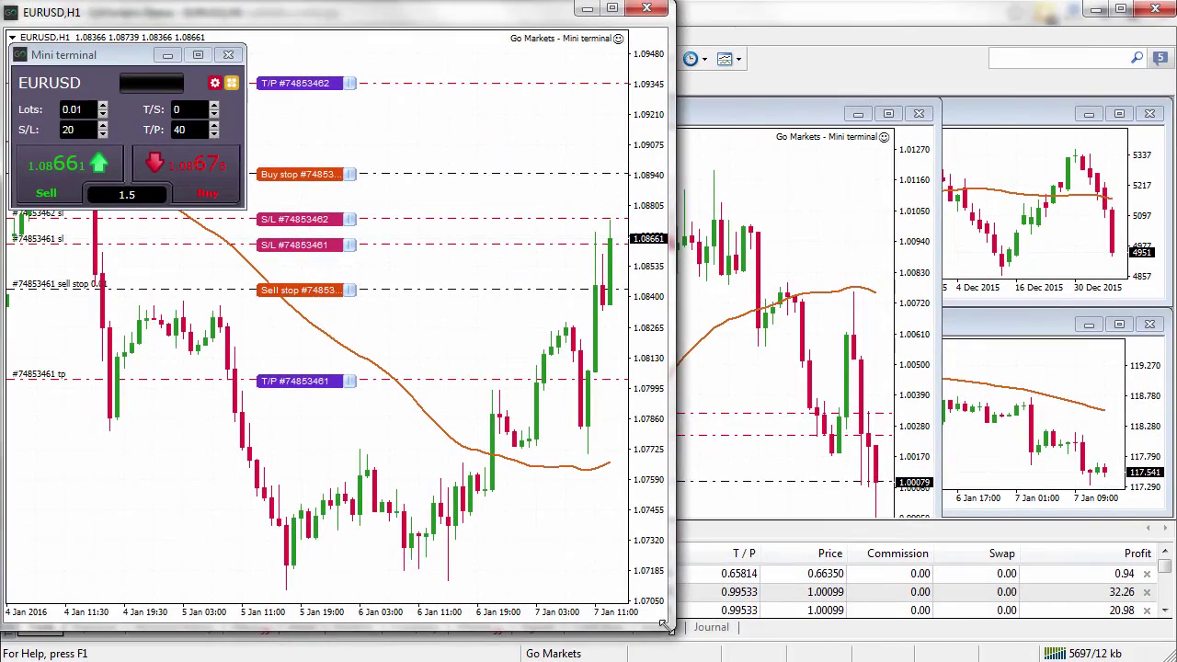
drag(665, 625, 1115, 656)
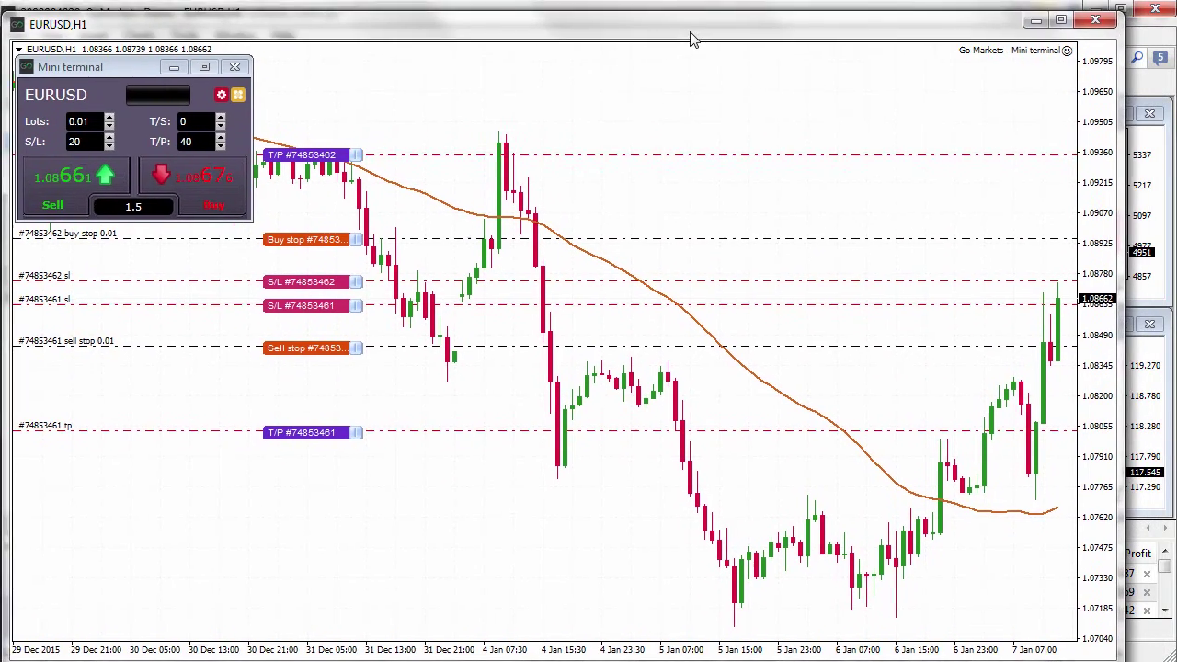
drag(692, 39, 696, 49)
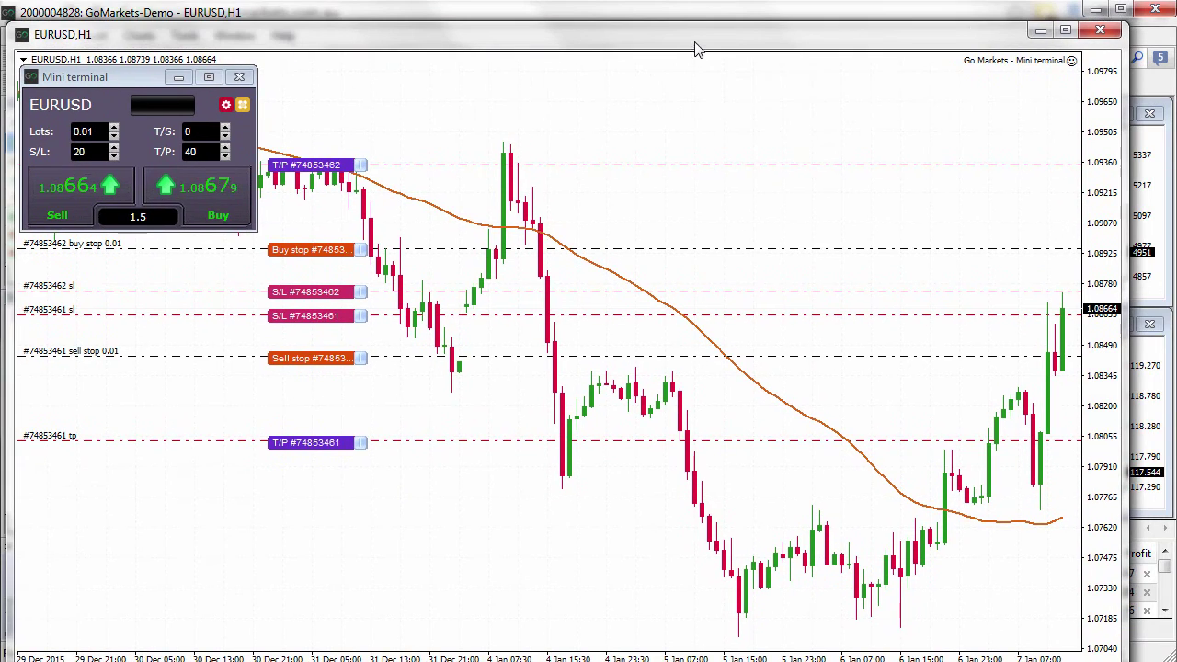
click(1094, 17)
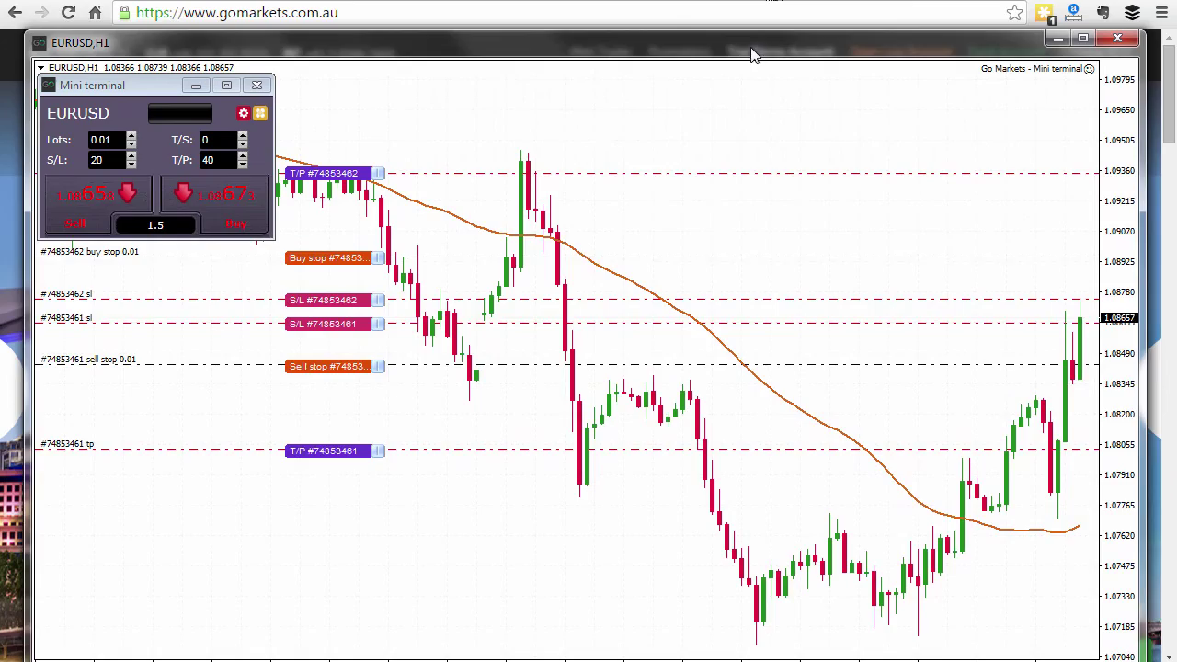
Step: Shift the floating chart right, scroll the GO Markets homepage, then Alt+Tab back to the chart
drag(753, 55, 968, 59)
click(226, 100)
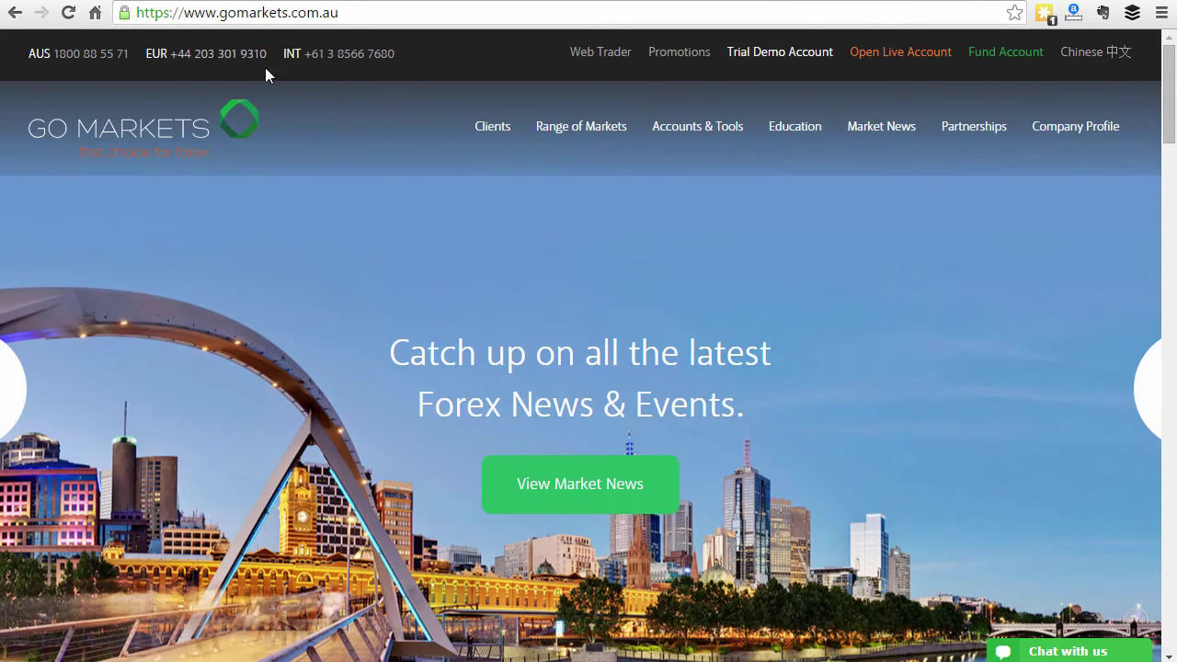
scroll(1169, 125, down, 10)
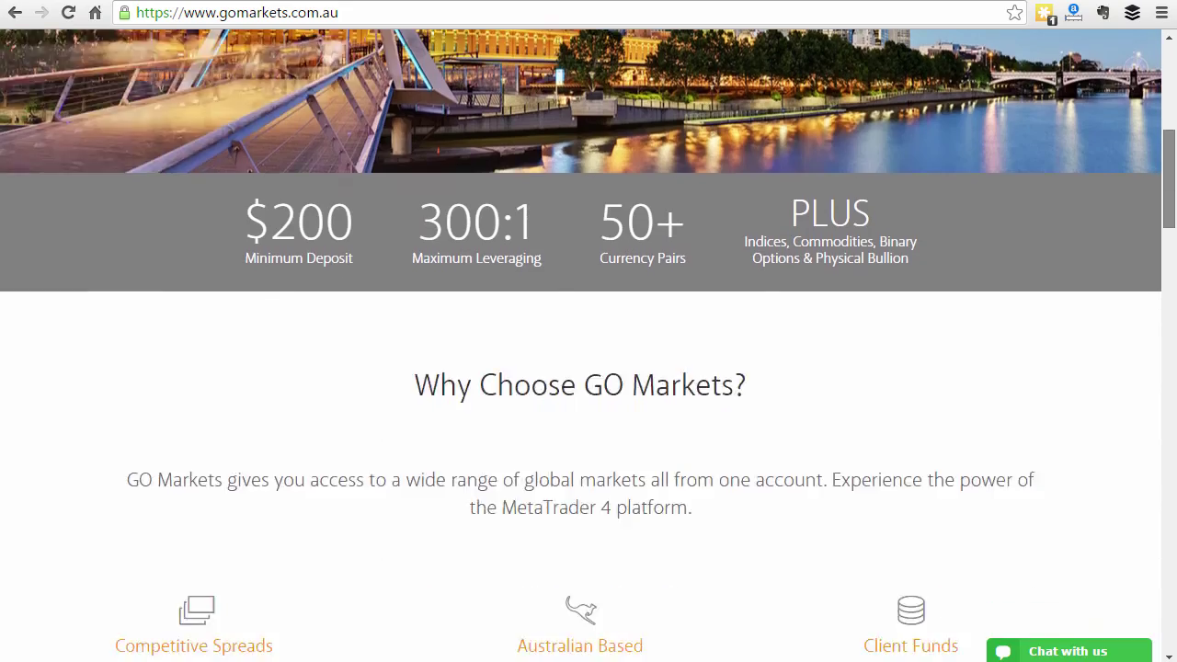
scroll(1171, 131, up, 5)
scroll(1172, 131, up, 5)
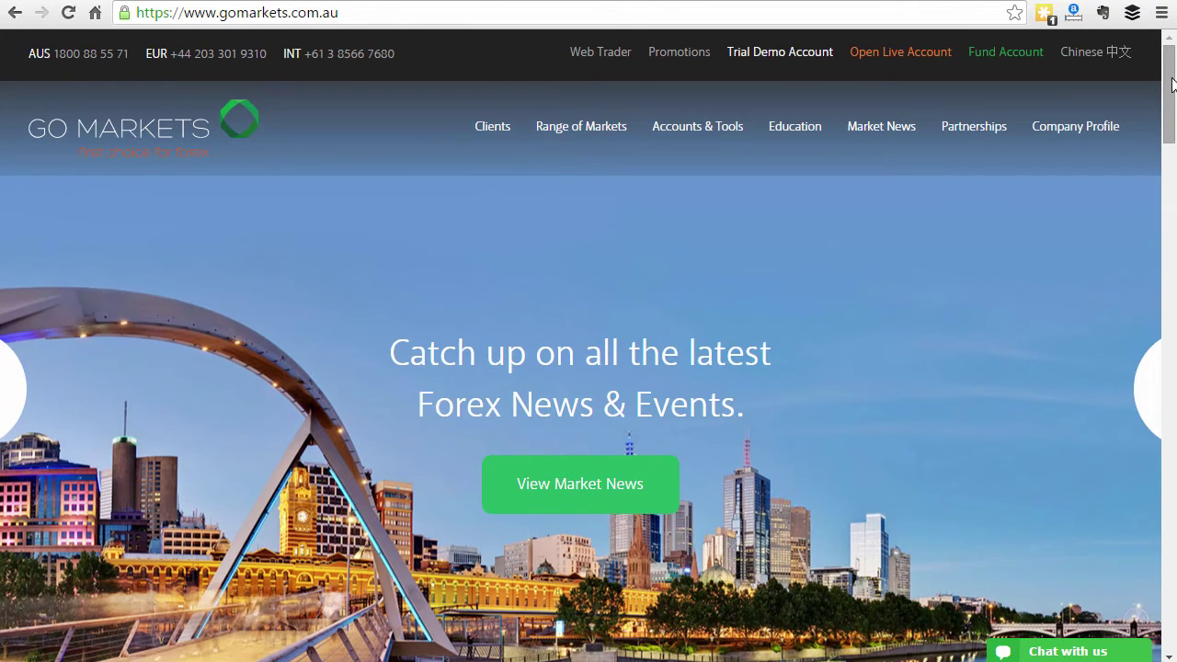
key(alt+Tab)
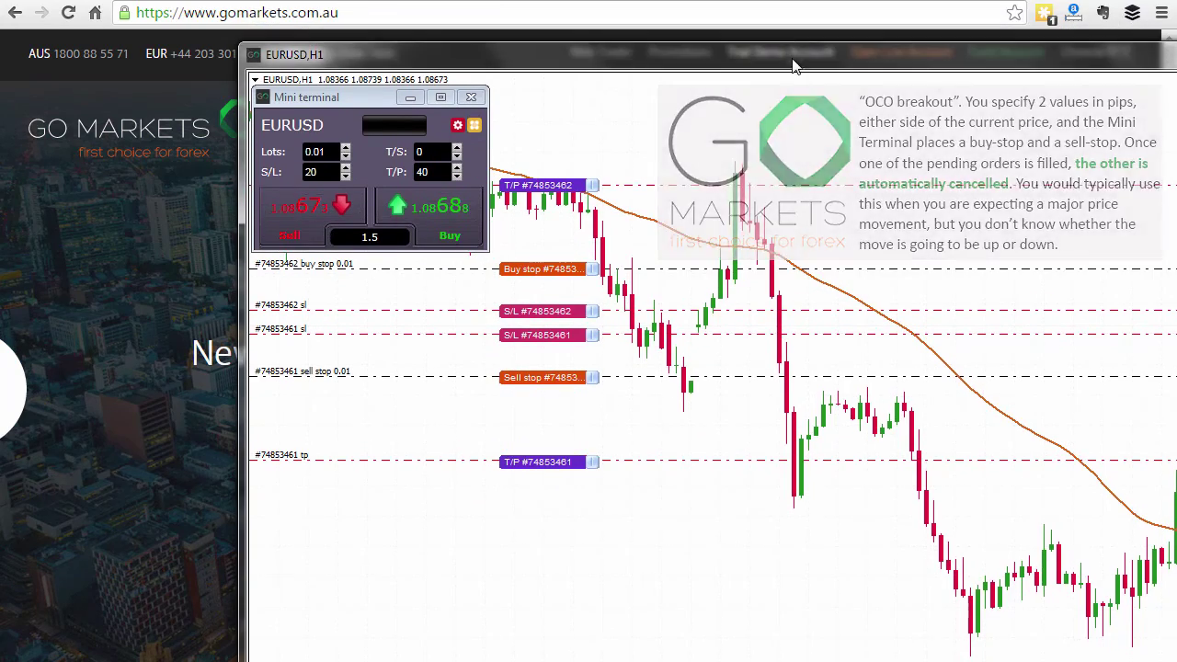
Step: Re-dock the EURUSD chart via the Mini terminal gear menu and maximize it in the terminal
drag(773, 57, 649, 48)
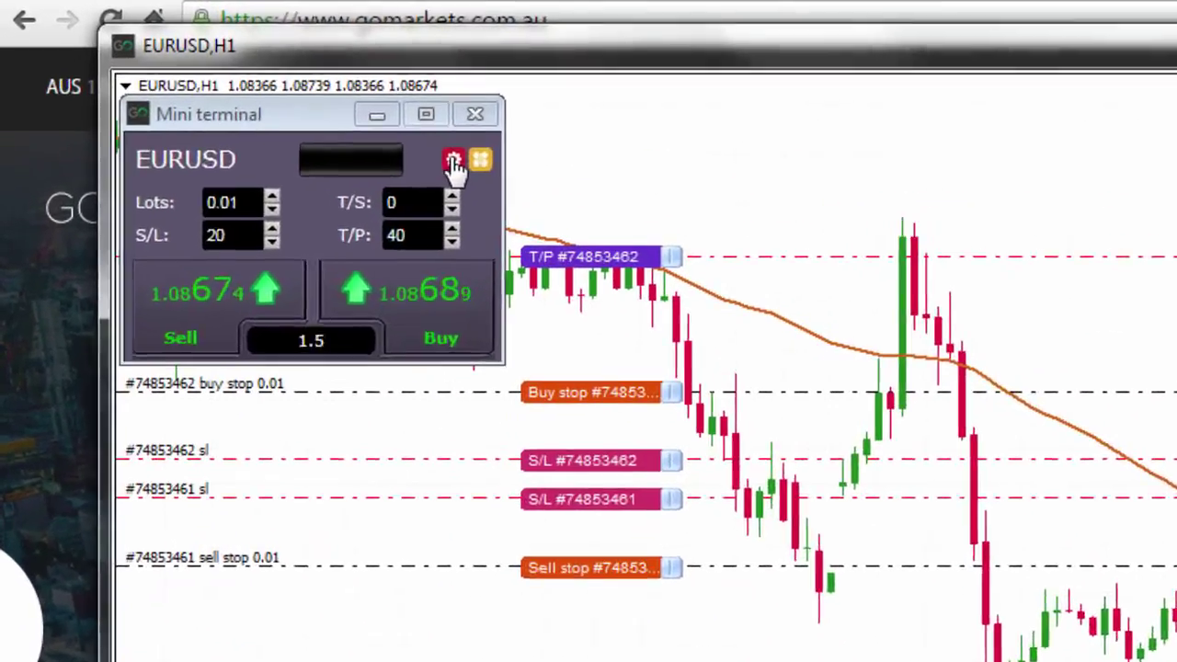
click(336, 109)
click(309, 366)
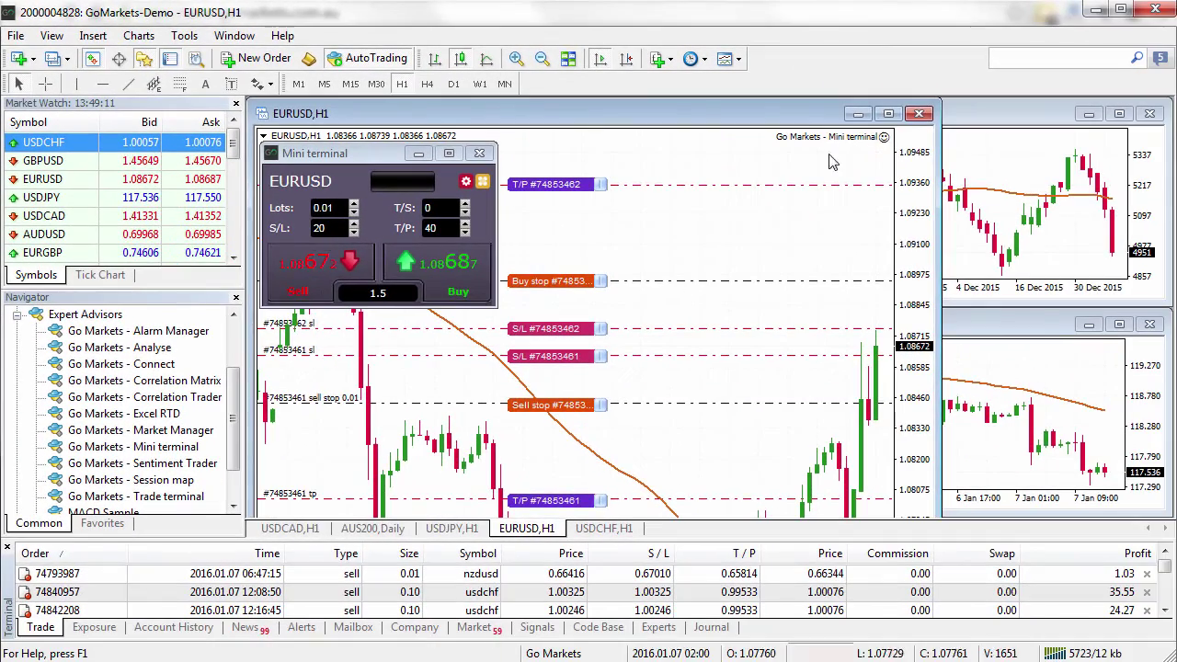
click(888, 115)
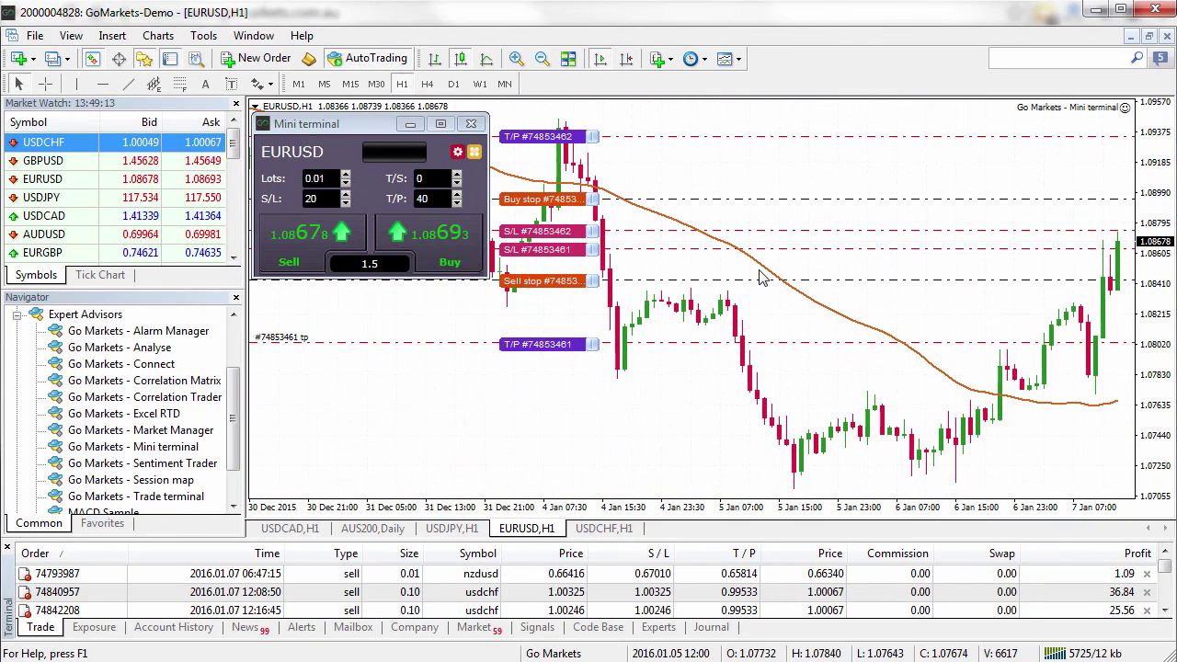